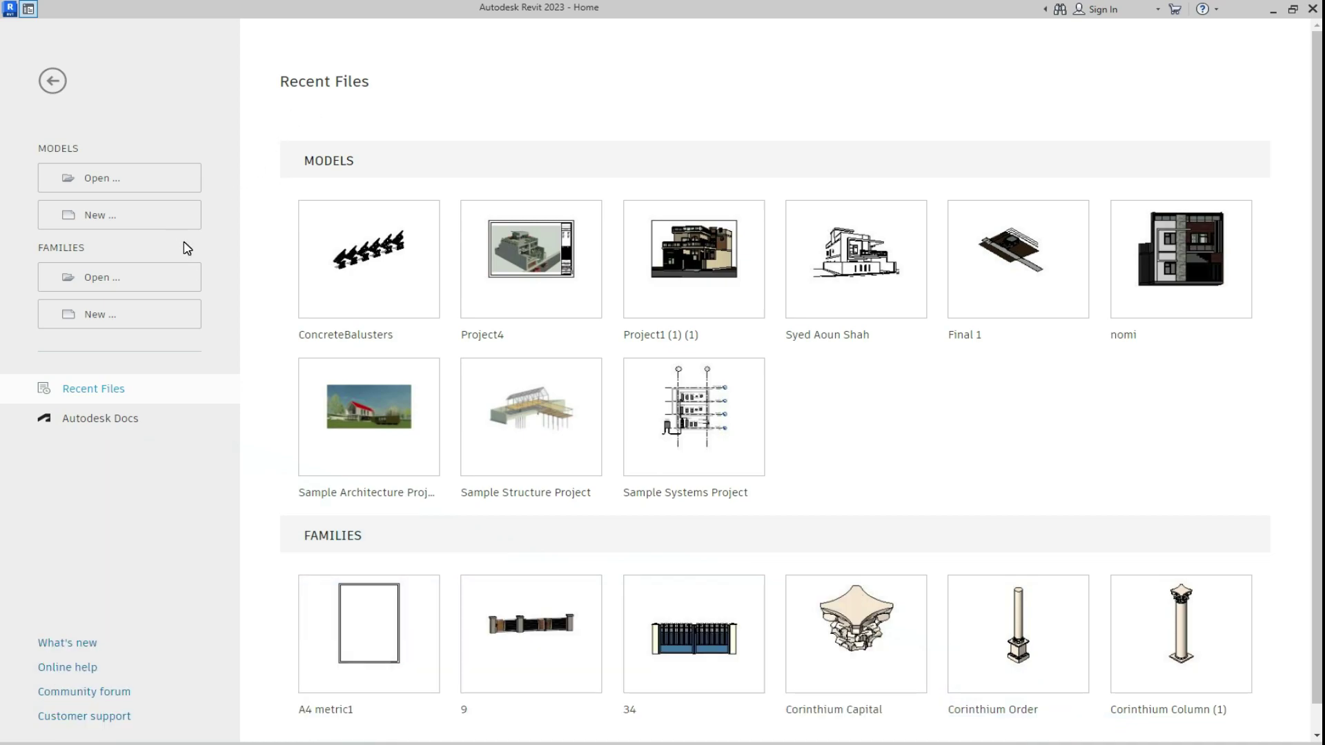
Create a new project from the Architectural Template, opening on the Level 1 floor plan.
{"action": "left_click", "coordinate": [165, 215]}
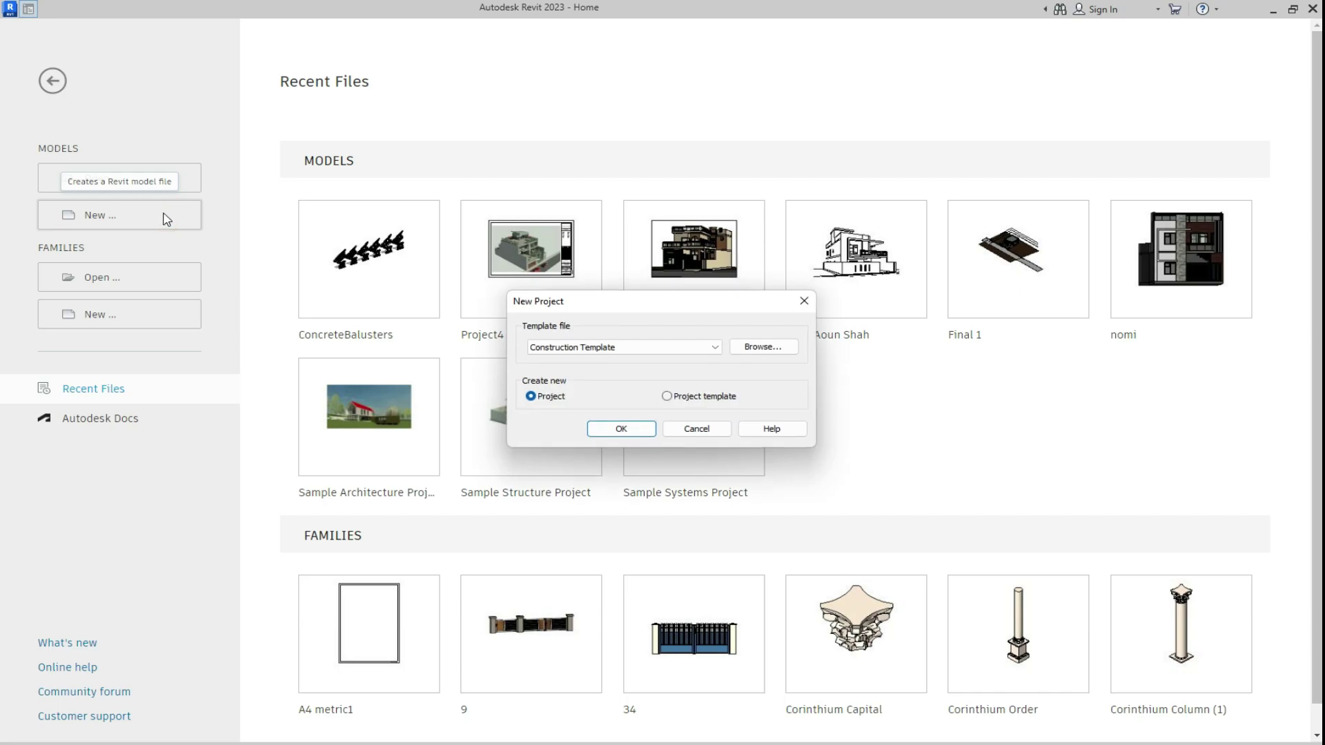
{"action": "left_click", "coordinate": [597, 350]}
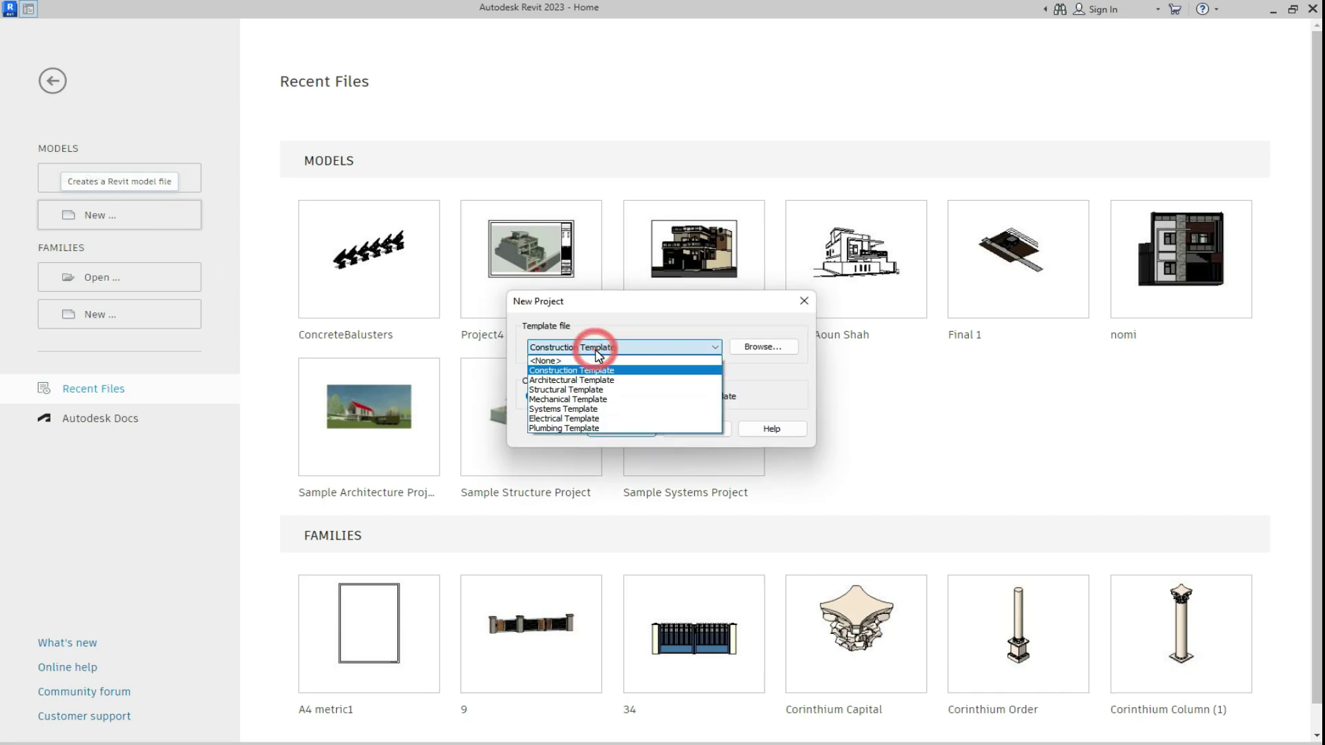
{"action": "left_click", "coordinate": [591, 382]}
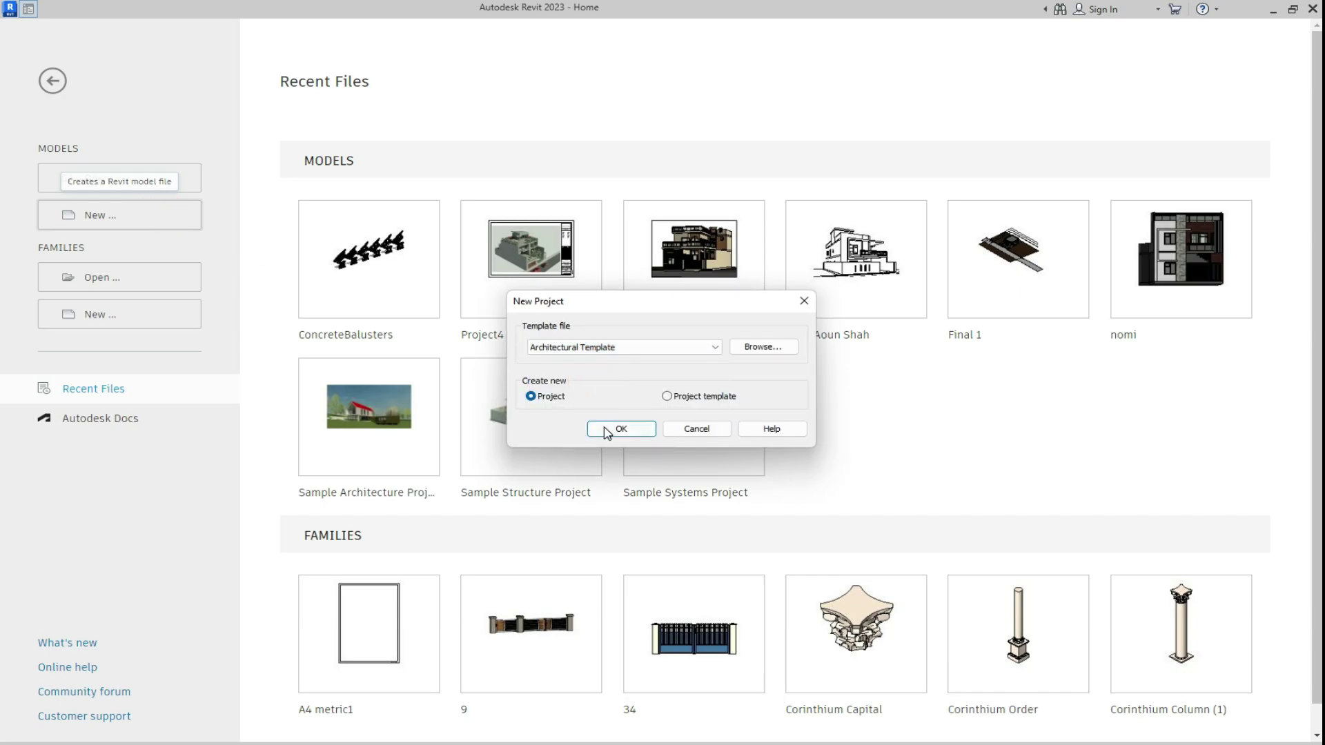
{"action": "left_click", "coordinate": [609, 428]}
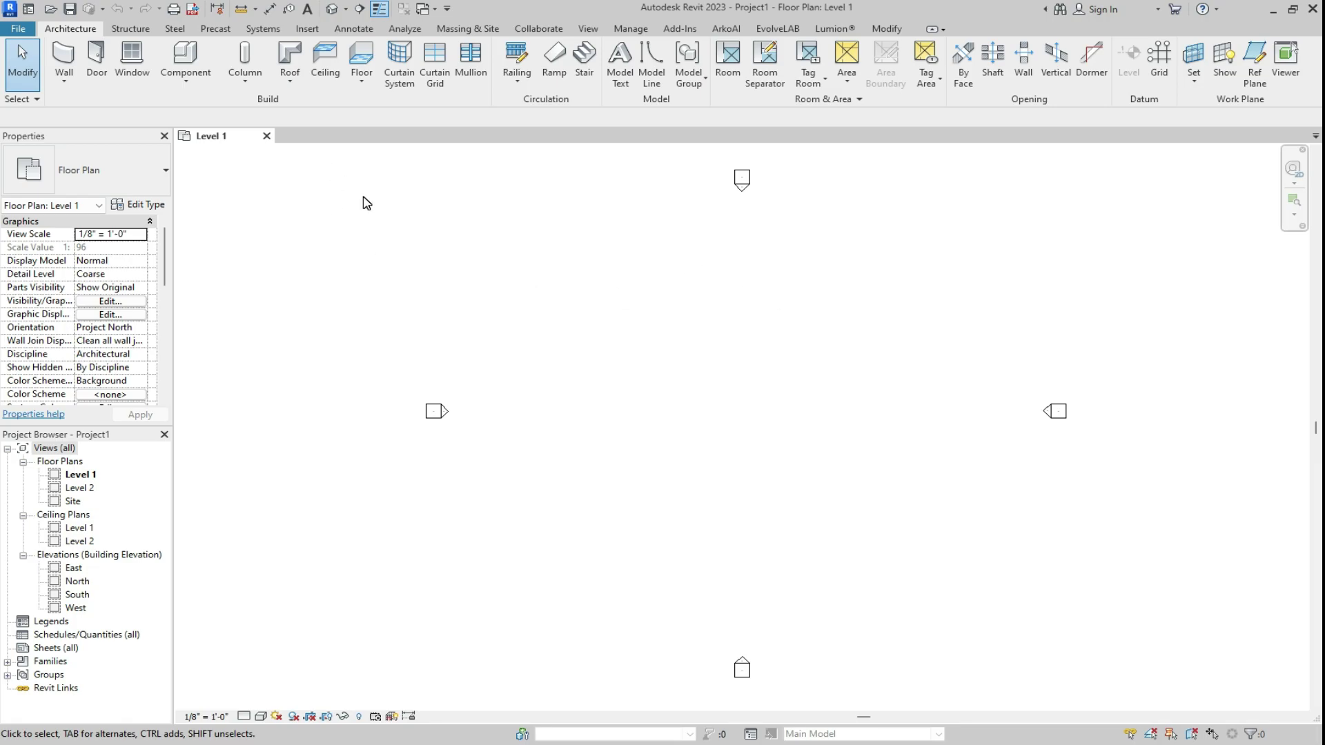
Start the Wall command with the WA shortcut, using the Basic Wall Generic - 8" type.
{"action": "key", "text": "w"}
{"action": "key", "text": "a"}
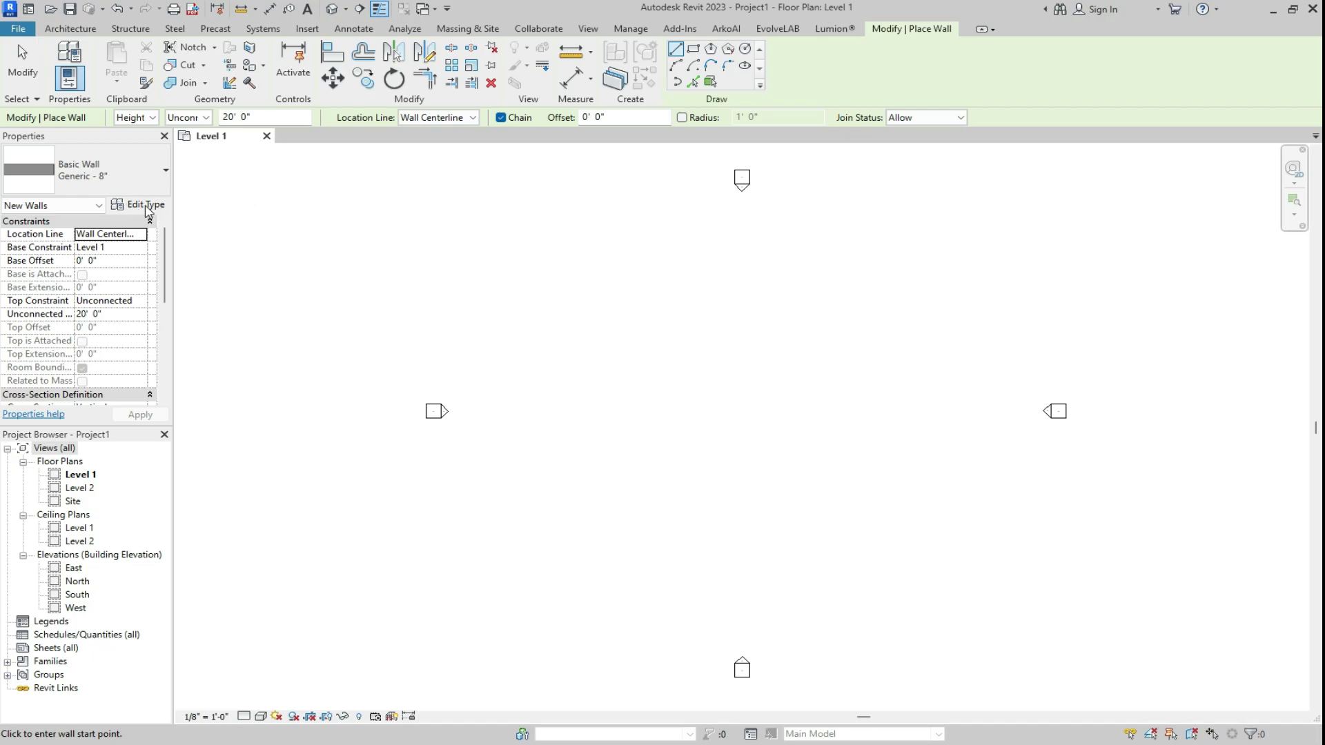
Duplicate the Generic - 8" wall type as a new type named 9" wall.
{"action": "left_click", "coordinate": [135, 207]}
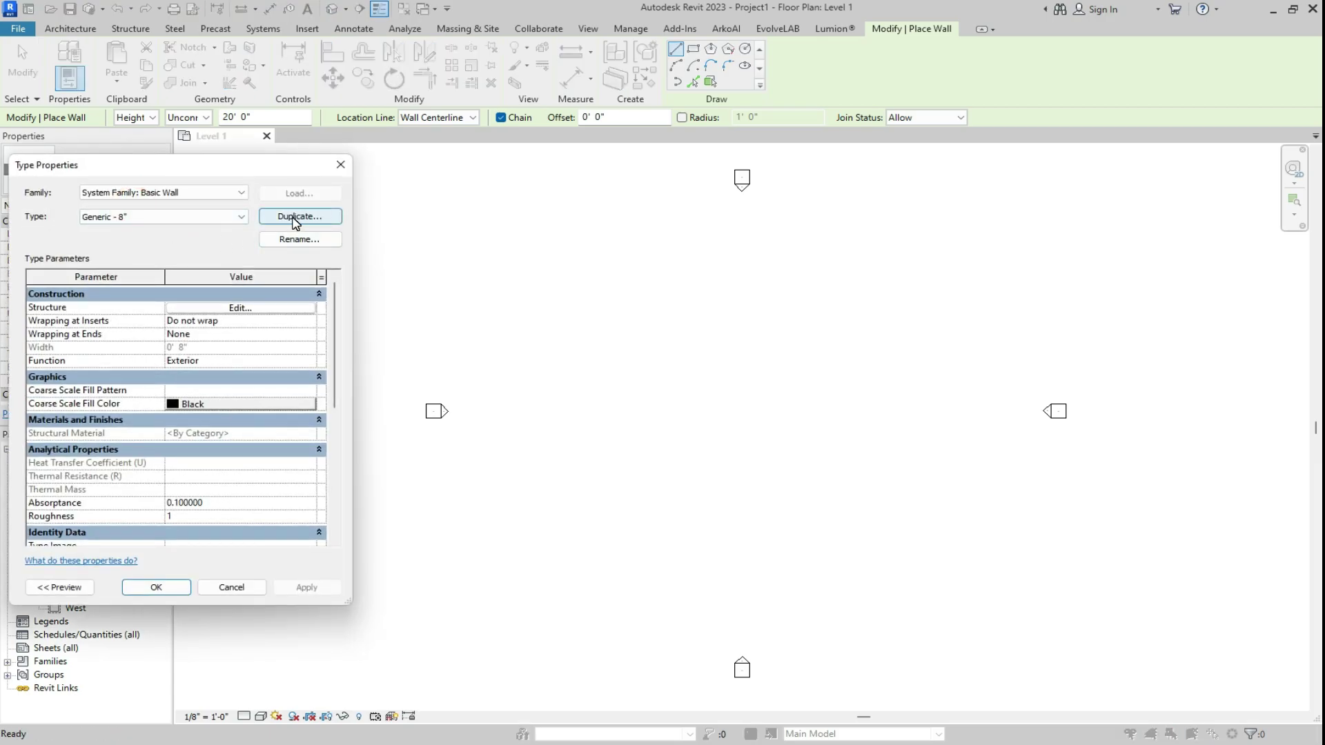
{"action": "left_click", "coordinate": [295, 218]}
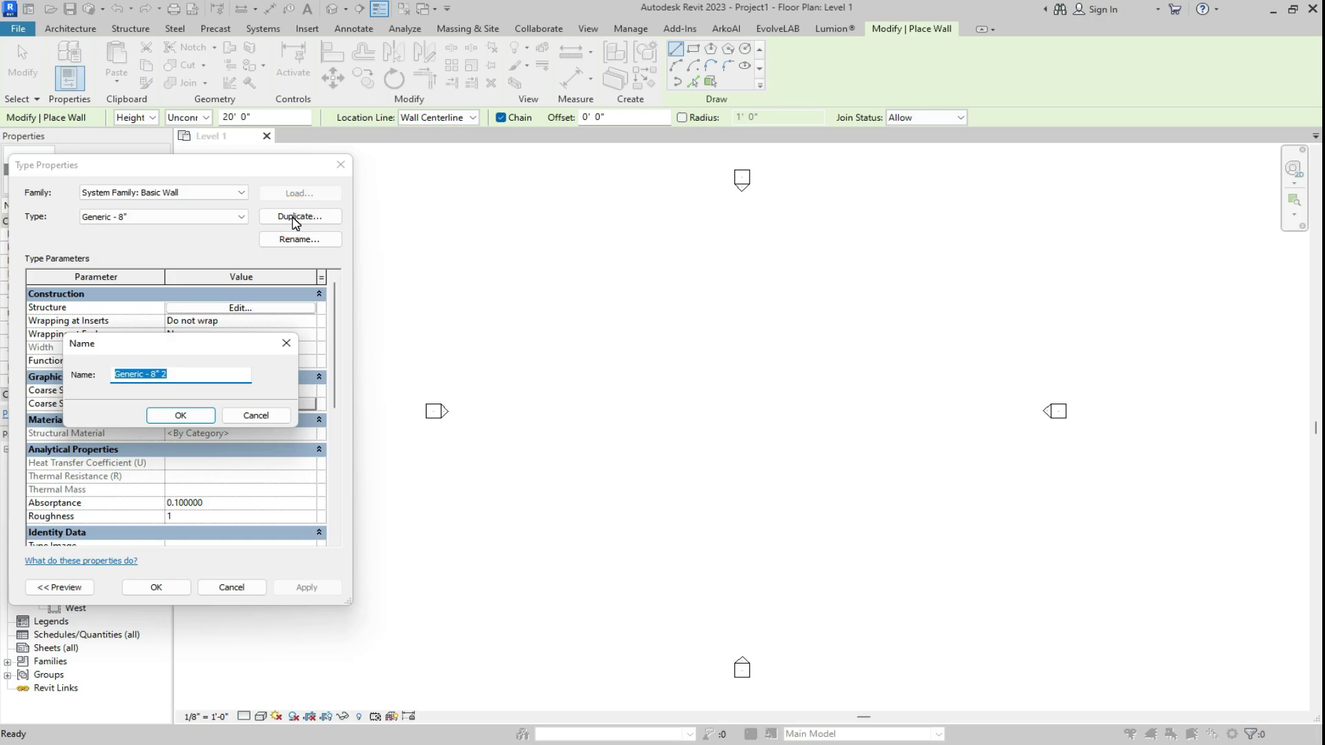
{"action": "type", "text": "9\" wall"}
{"action": "key", "text": "Return"}
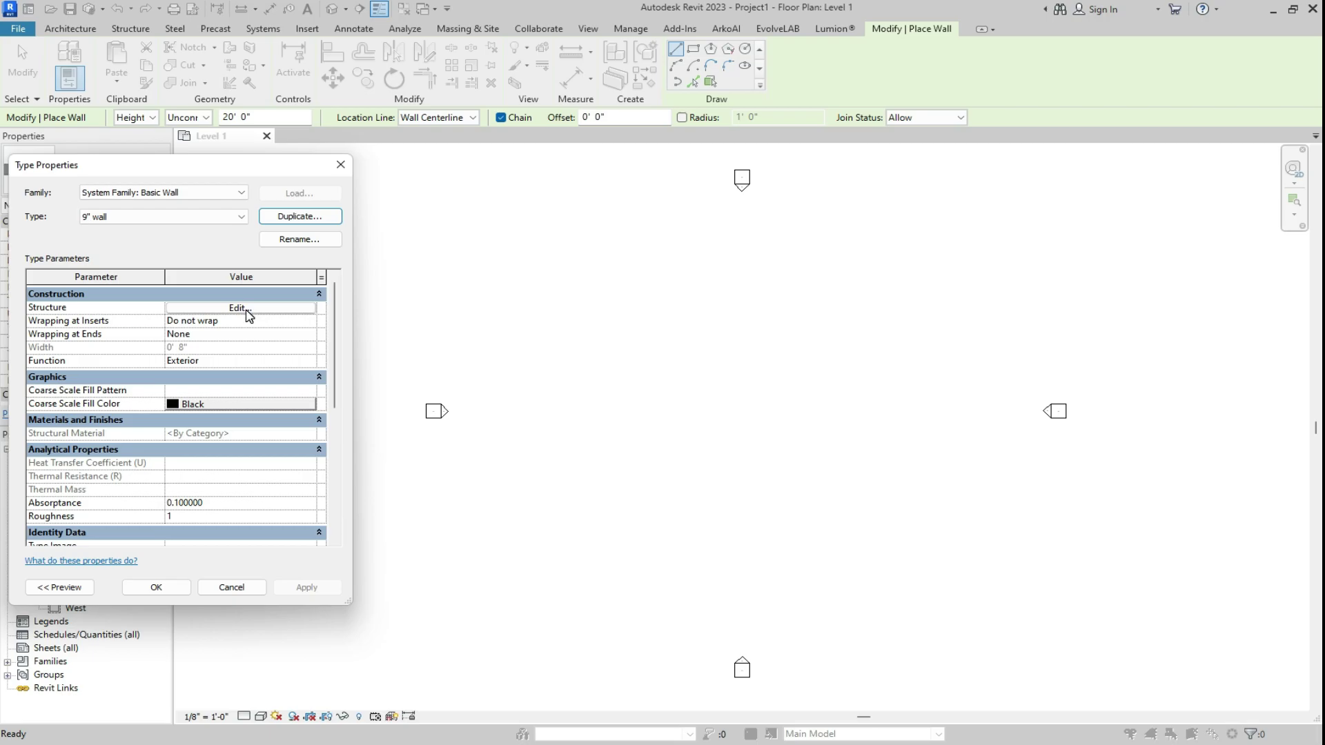
Set the 9" wall type's structure layer thickness to 9".
{"action": "left_click", "coordinate": [249, 316]}
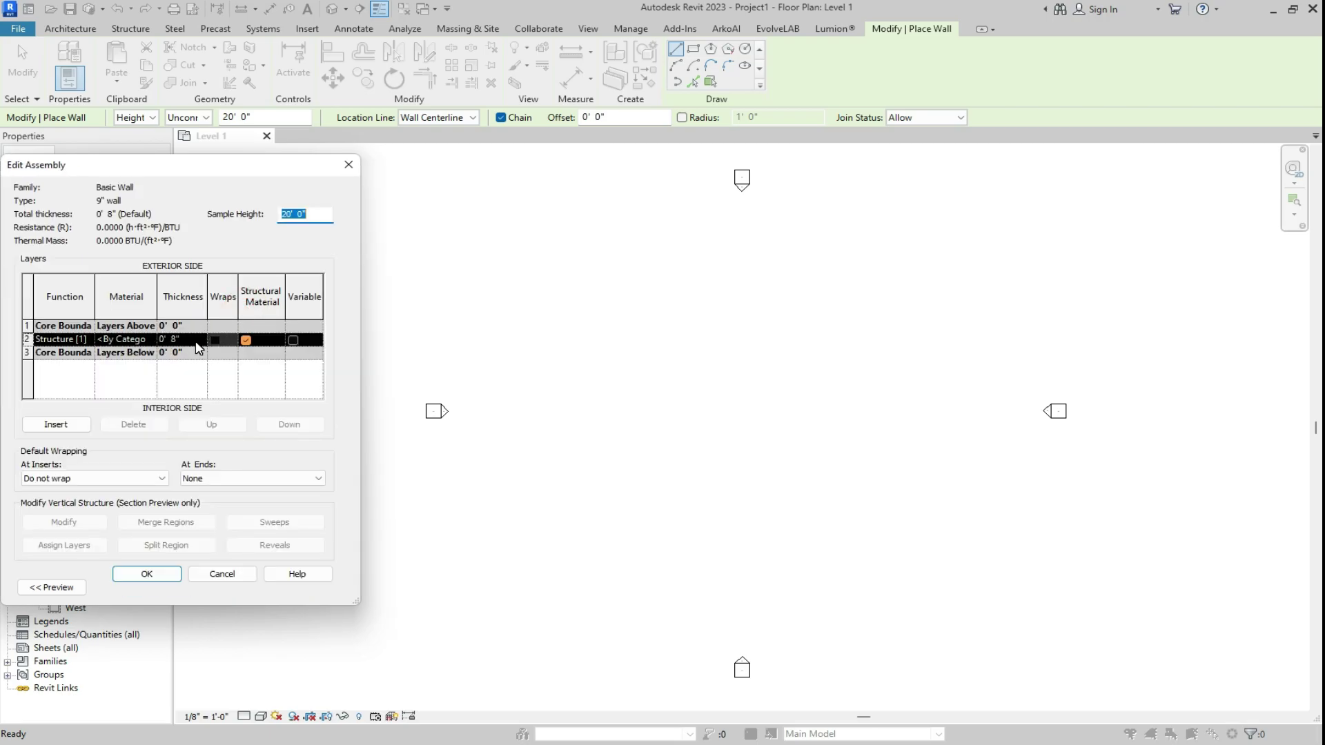
{"action": "left_click", "coordinate": [195, 340]}
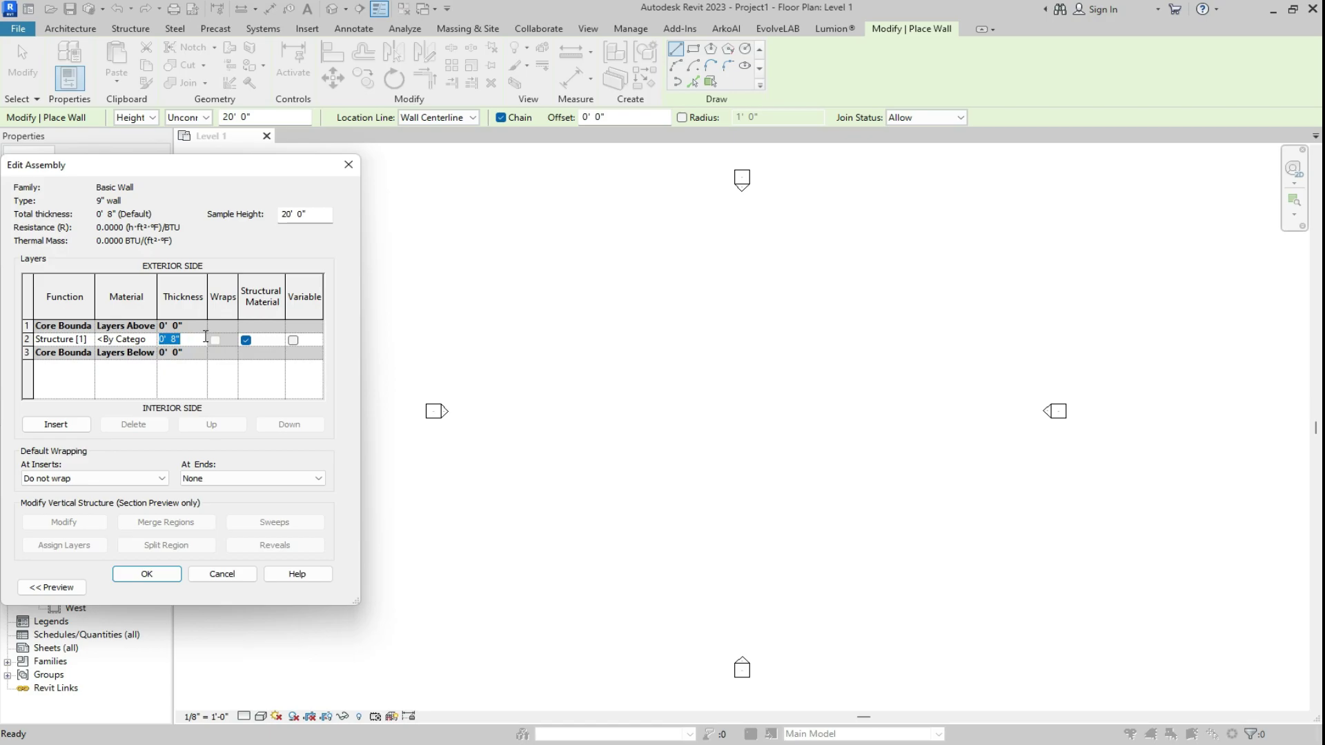
{"action": "type", "text": "9"}
{"action": "left_click", "coordinate": [158, 578]}
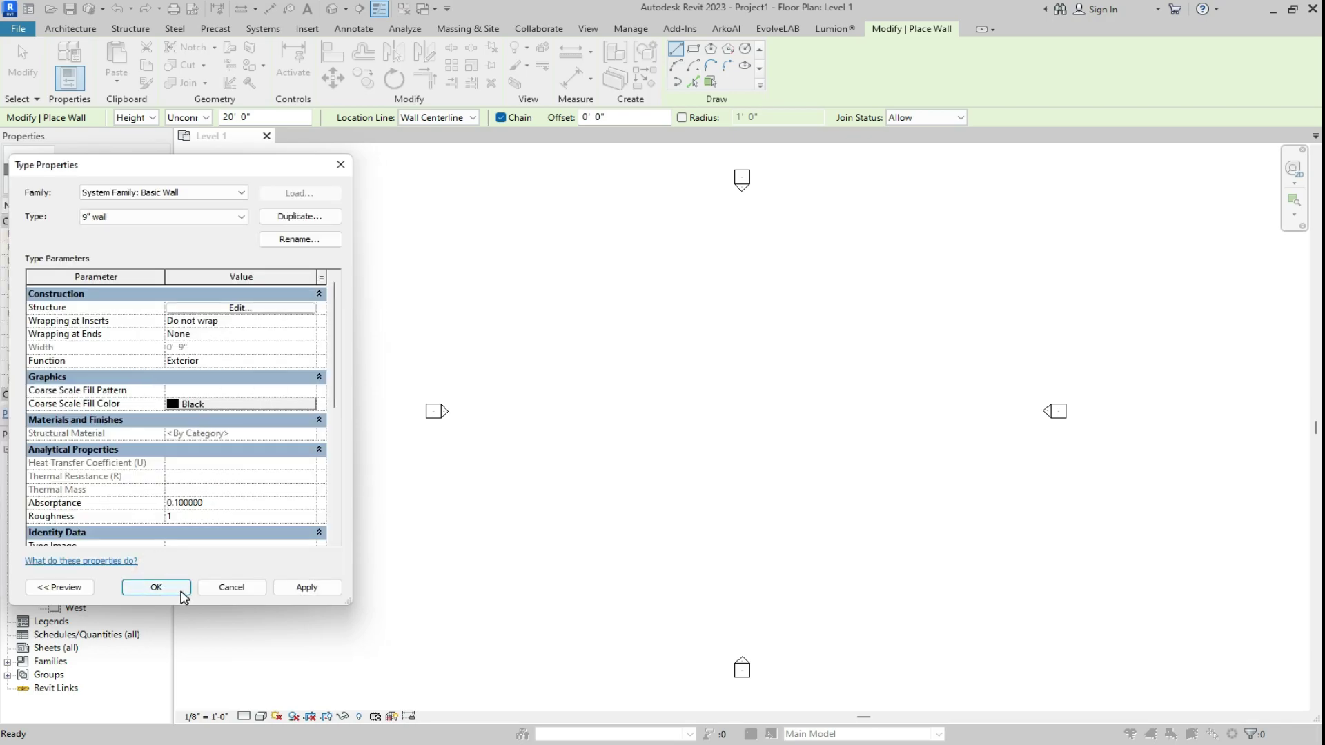
Draw a 46'-6" horizontal 9" wall with a short wall turning down from its right end.
{"action": "left_click", "coordinate": [160, 588]}
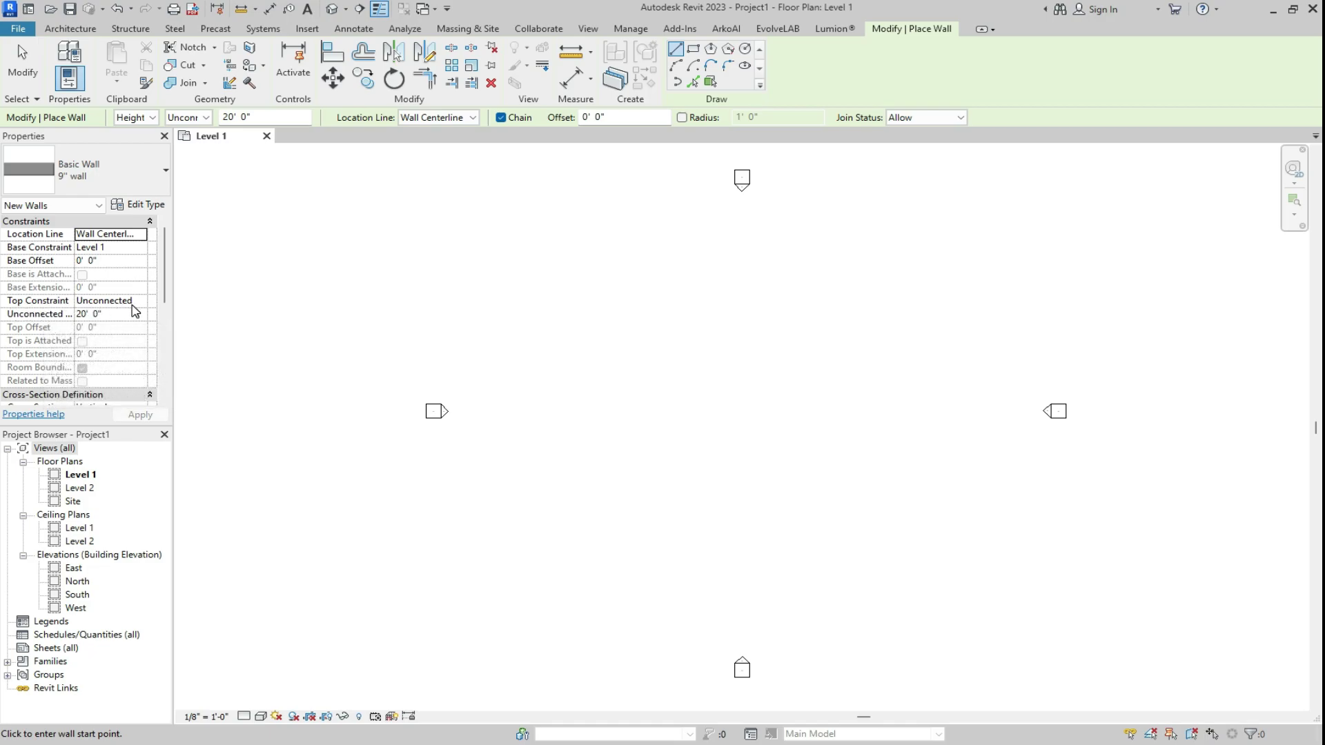
{"action": "left_click", "coordinate": [594, 359]}
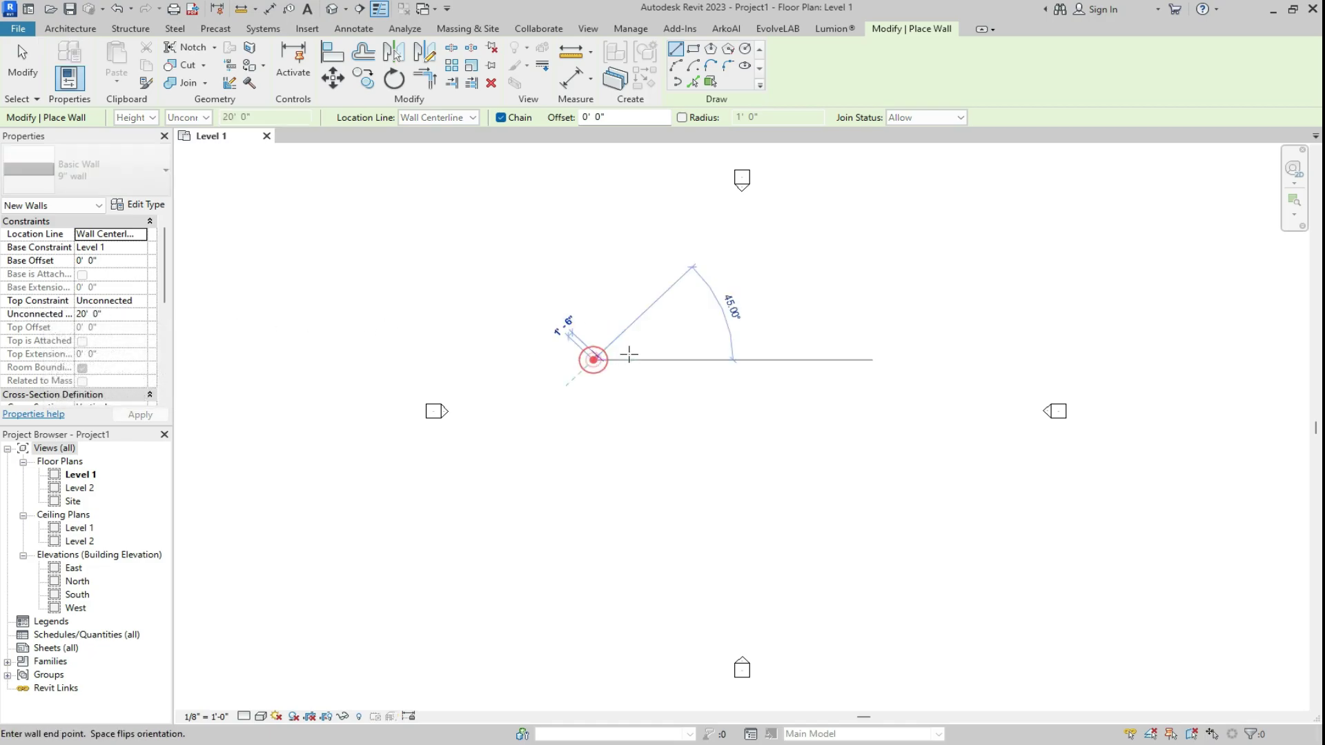
{"action": "left_click", "coordinate": [766, 359]}
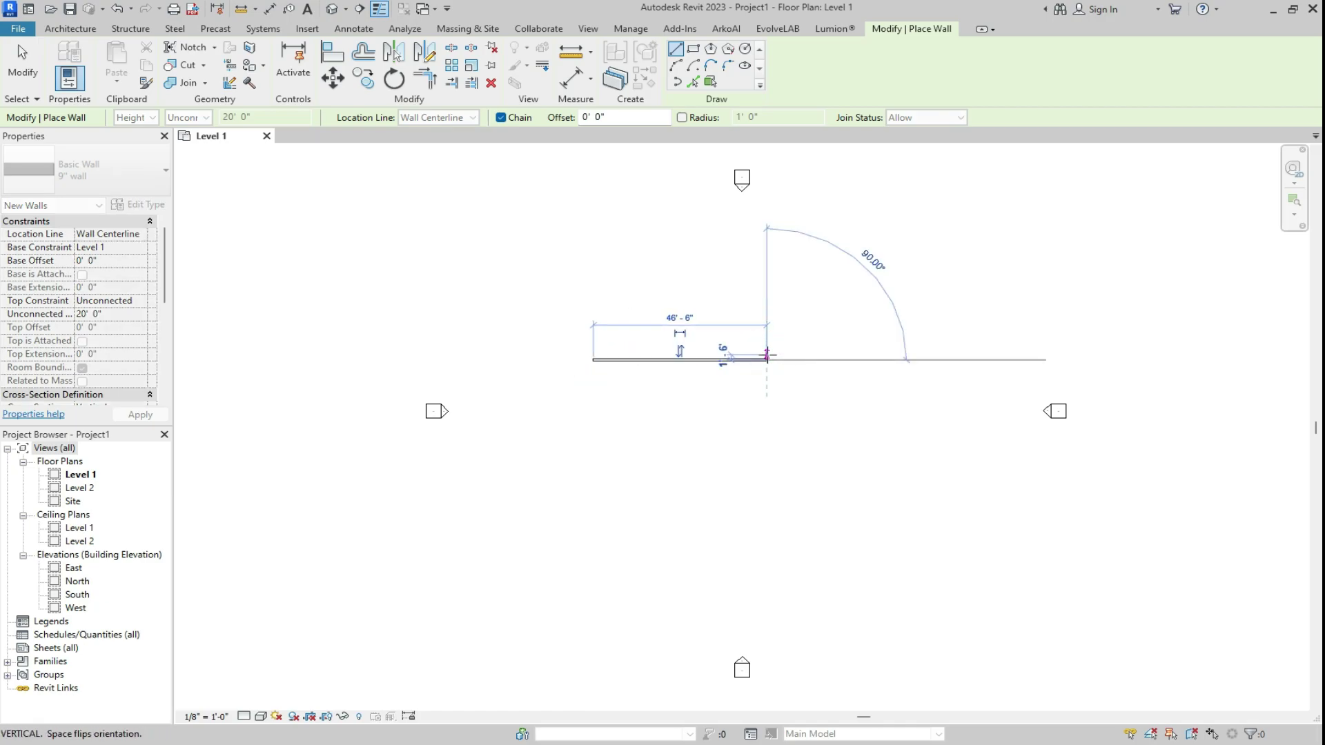
{"action": "left_click", "coordinate": [762, 433]}
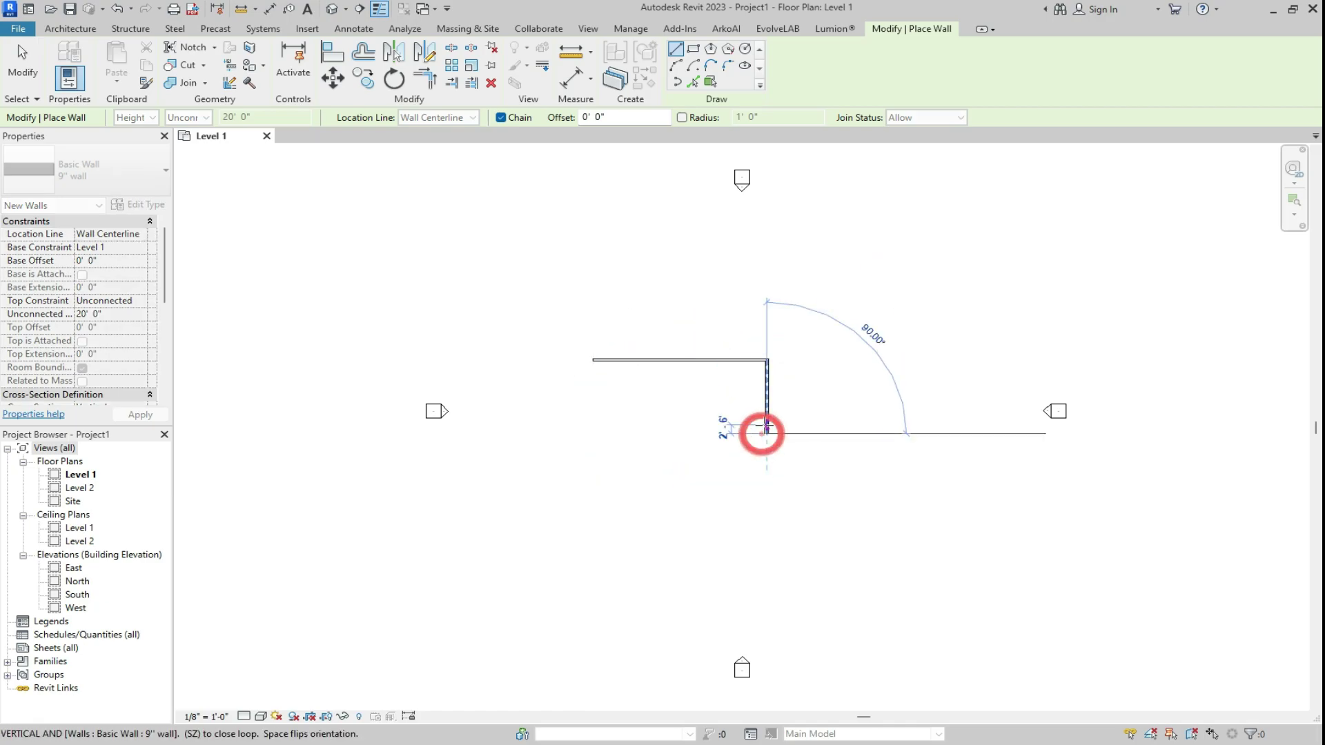
{"action": "key", "text": "Escape"}
{"action": "key", "text": "Escape"}
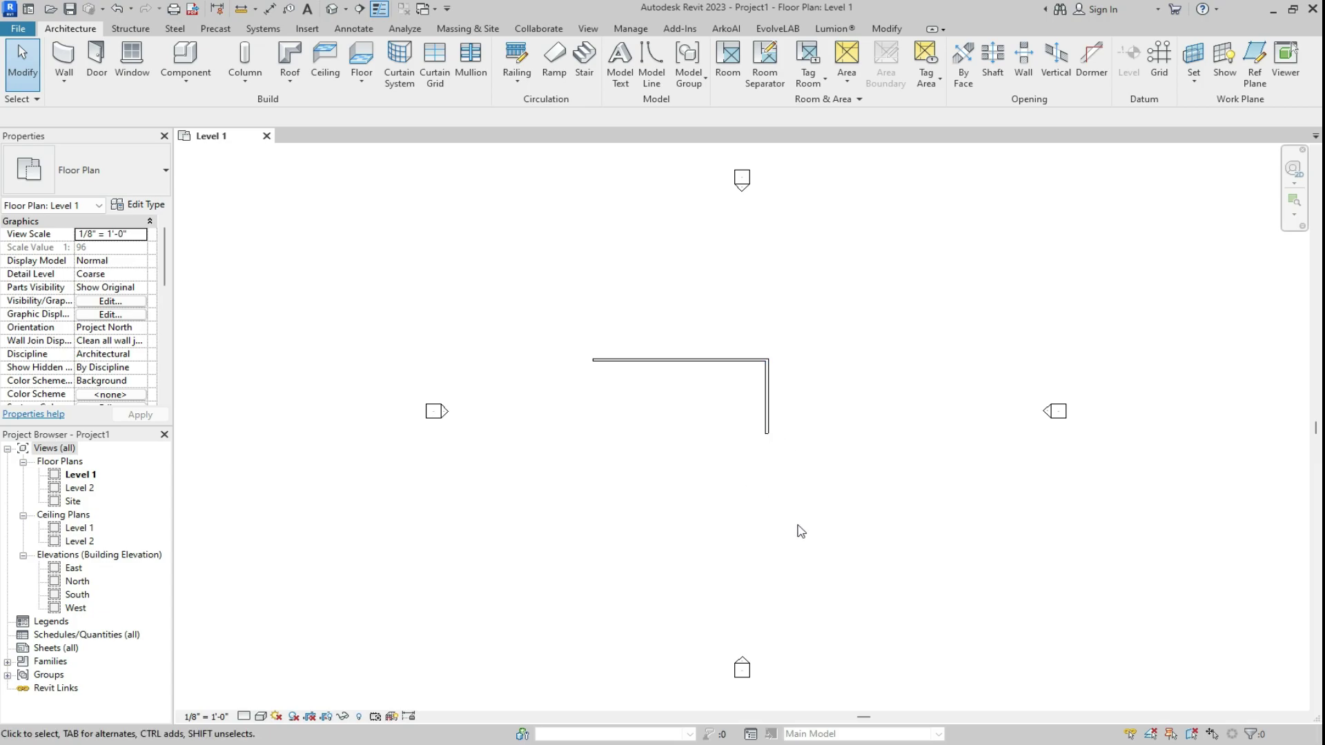
View the L-shaped walls from the front in the default 3D view, then return to Level 1.
{"action": "left_click", "coordinate": [330, 8]}
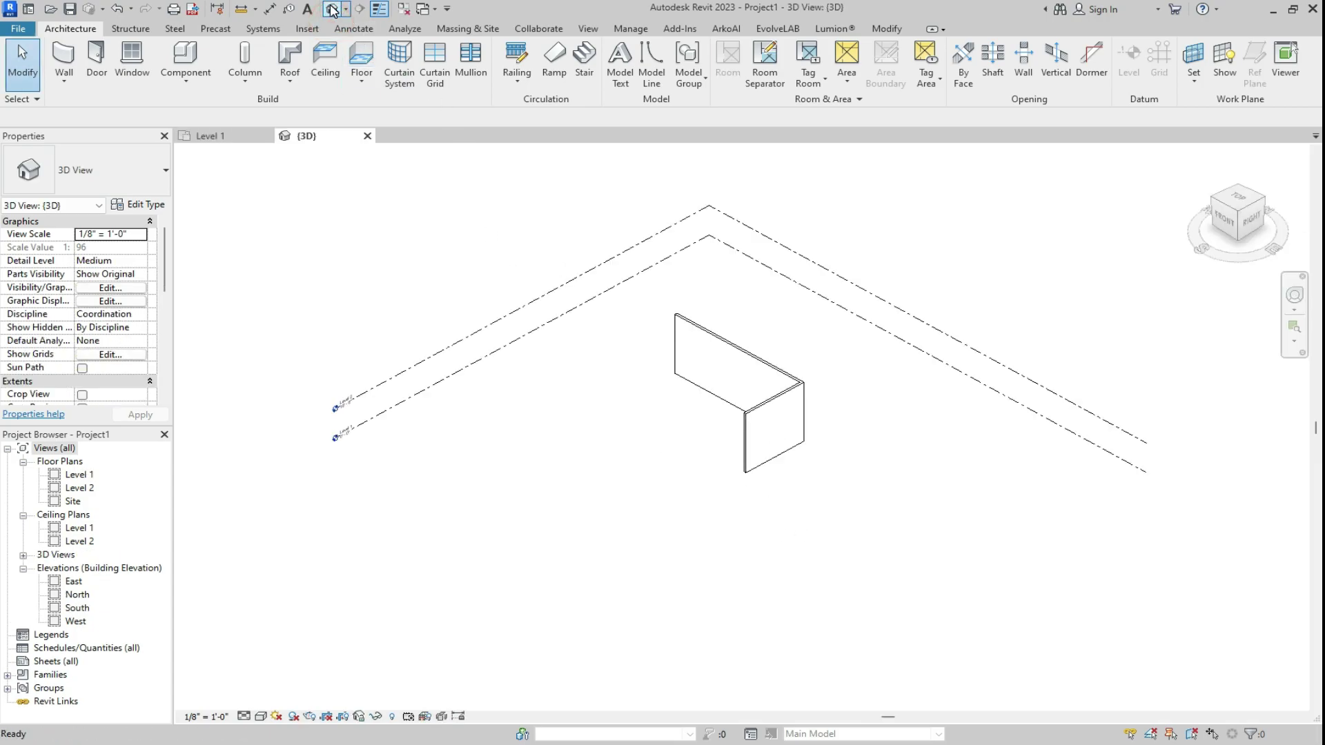
{"action": "scroll", "coordinate": [745, 380], "scroll_direction": "up", "scroll_amount": 3}
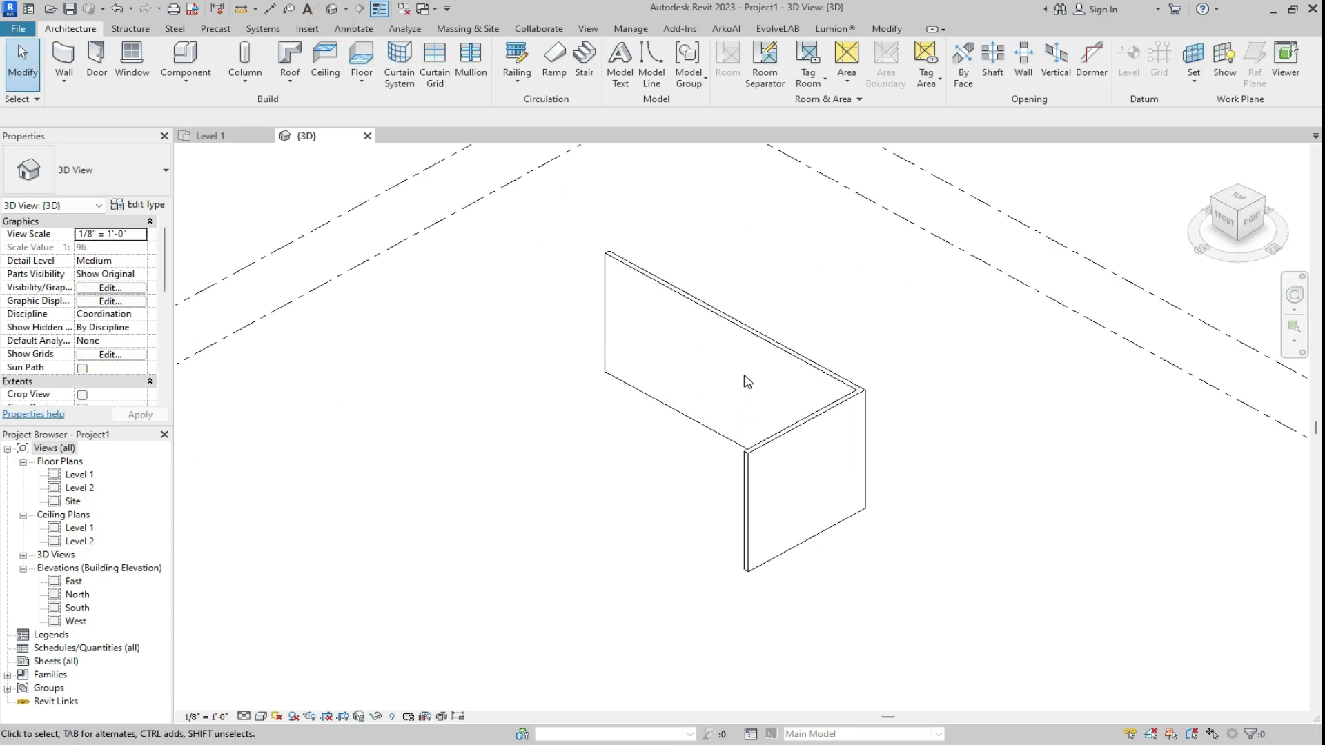
{"action": "left_click", "coordinate": [1224, 221]}
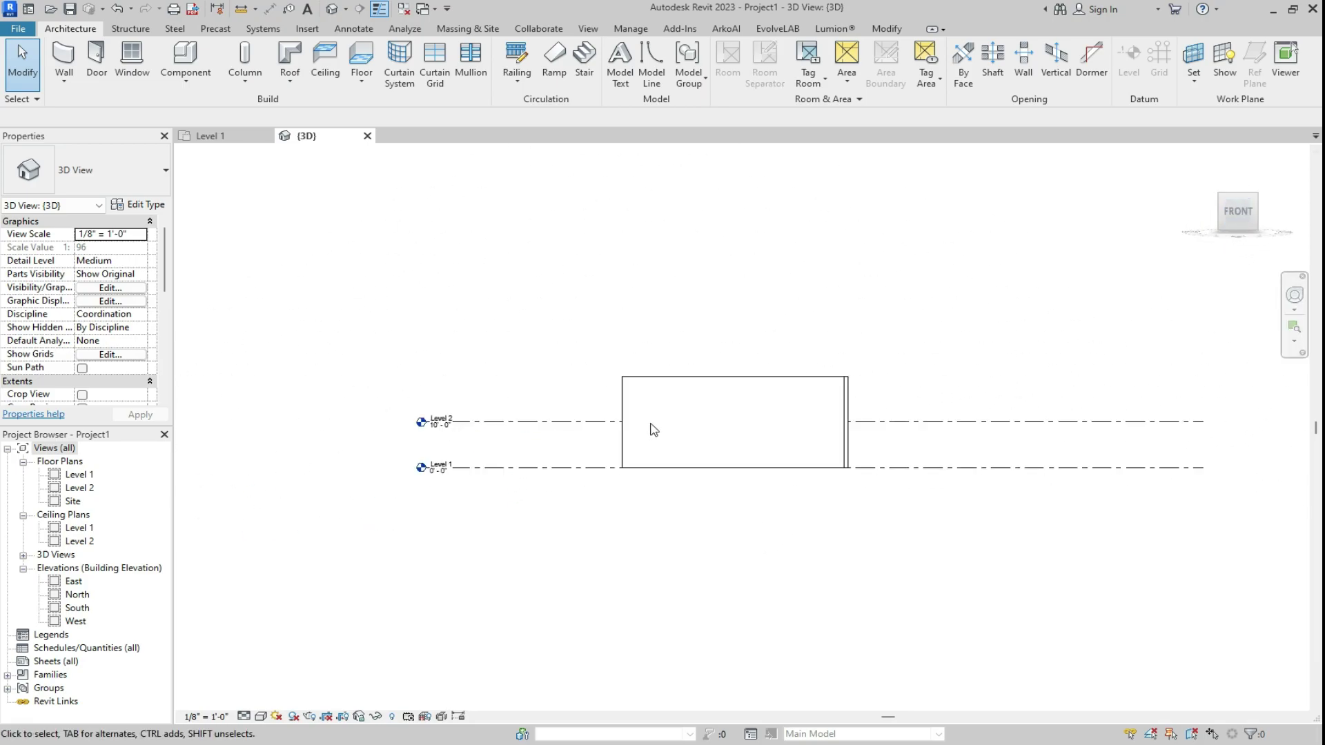
{"action": "scroll", "coordinate": [461, 433], "scroll_direction": "up", "scroll_amount": 5}
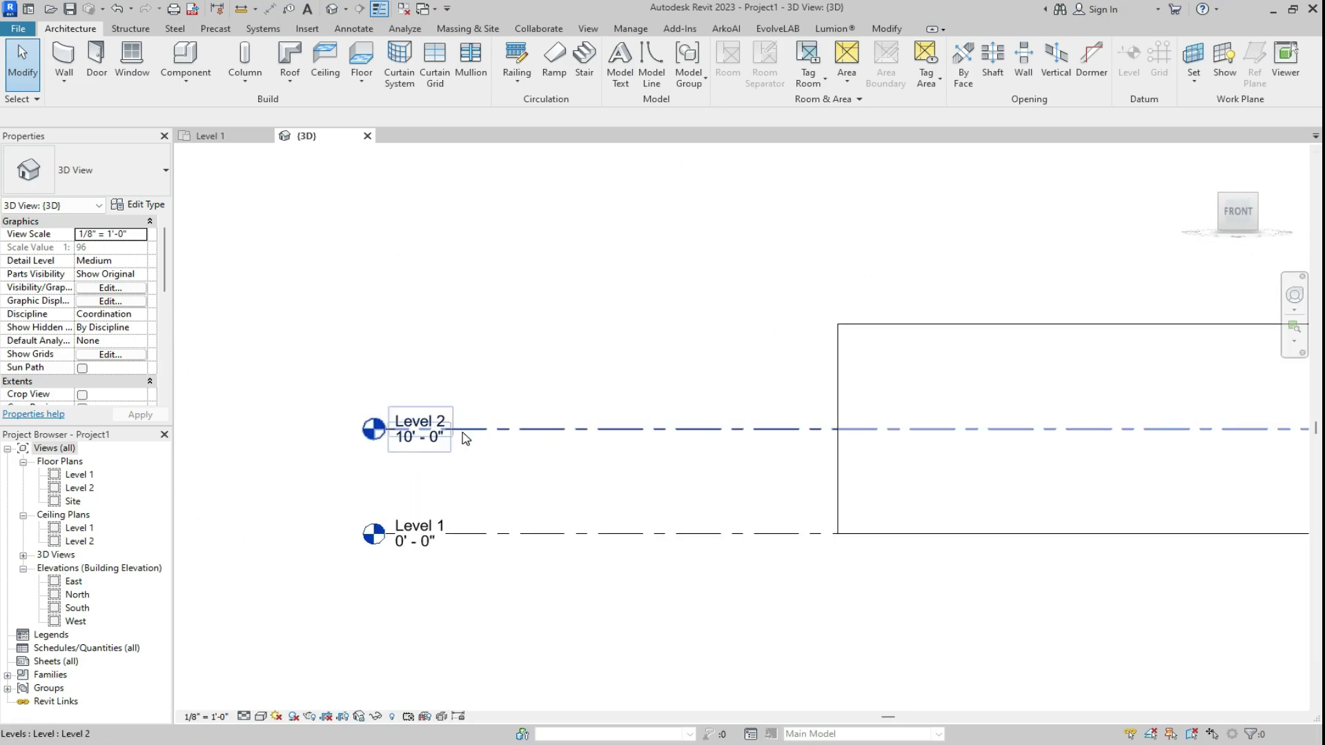
{"action": "scroll", "coordinate": [463, 437], "scroll_direction": "down", "scroll_amount": 1}
{"action": "scroll", "coordinate": [540, 373], "scroll_direction": "down", "scroll_amount": 2}
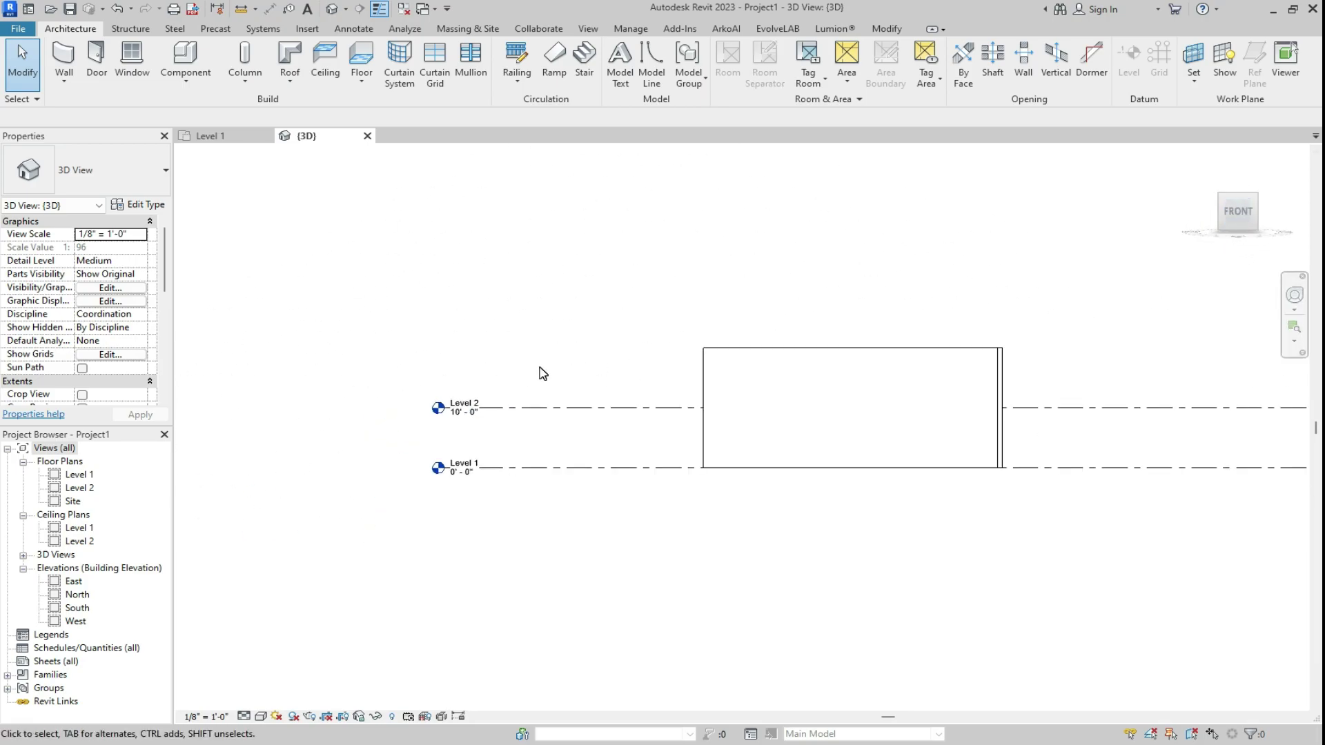
{"action": "left_click", "coordinate": [223, 138]}
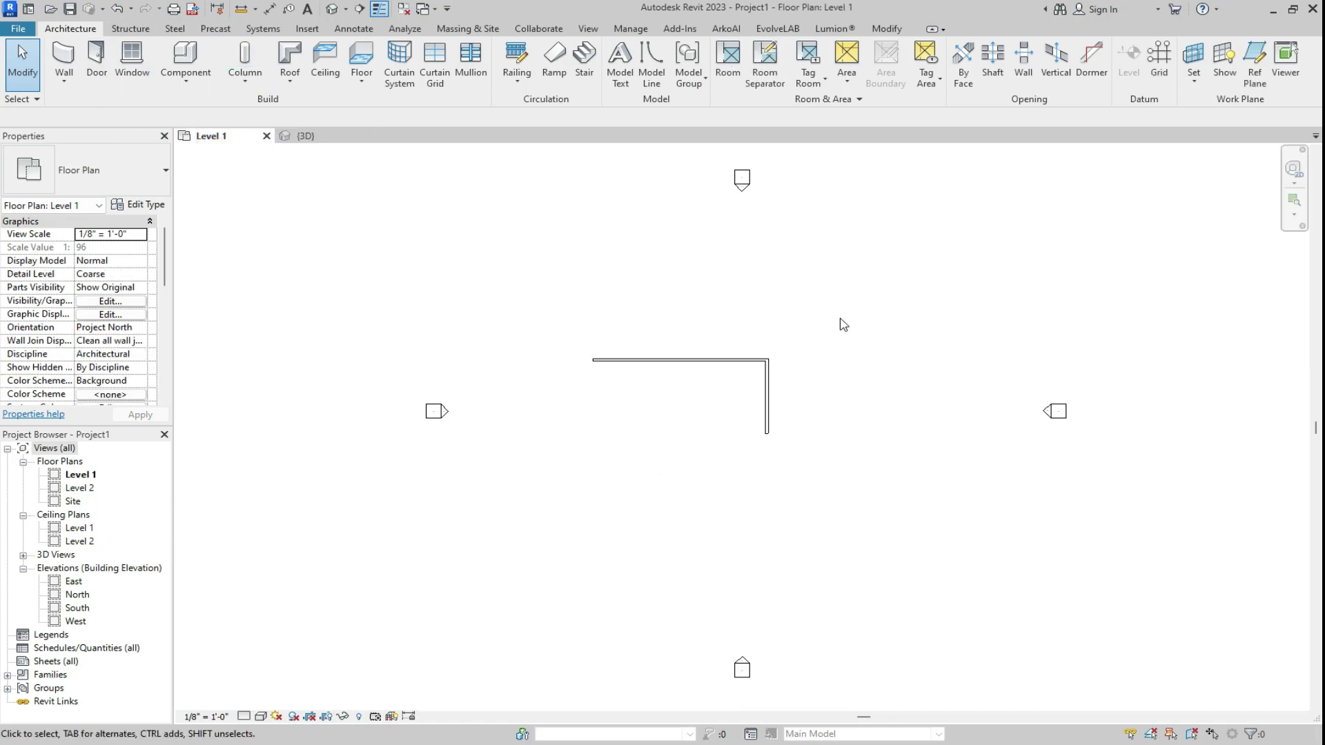
Delete the L-shaped walls and set new 9" walls' Top Constraint to 'Up to level: Level 2'.
{"action": "left_click_drag", "start_coordinate": [853, 307], "coordinate": [624, 486]}
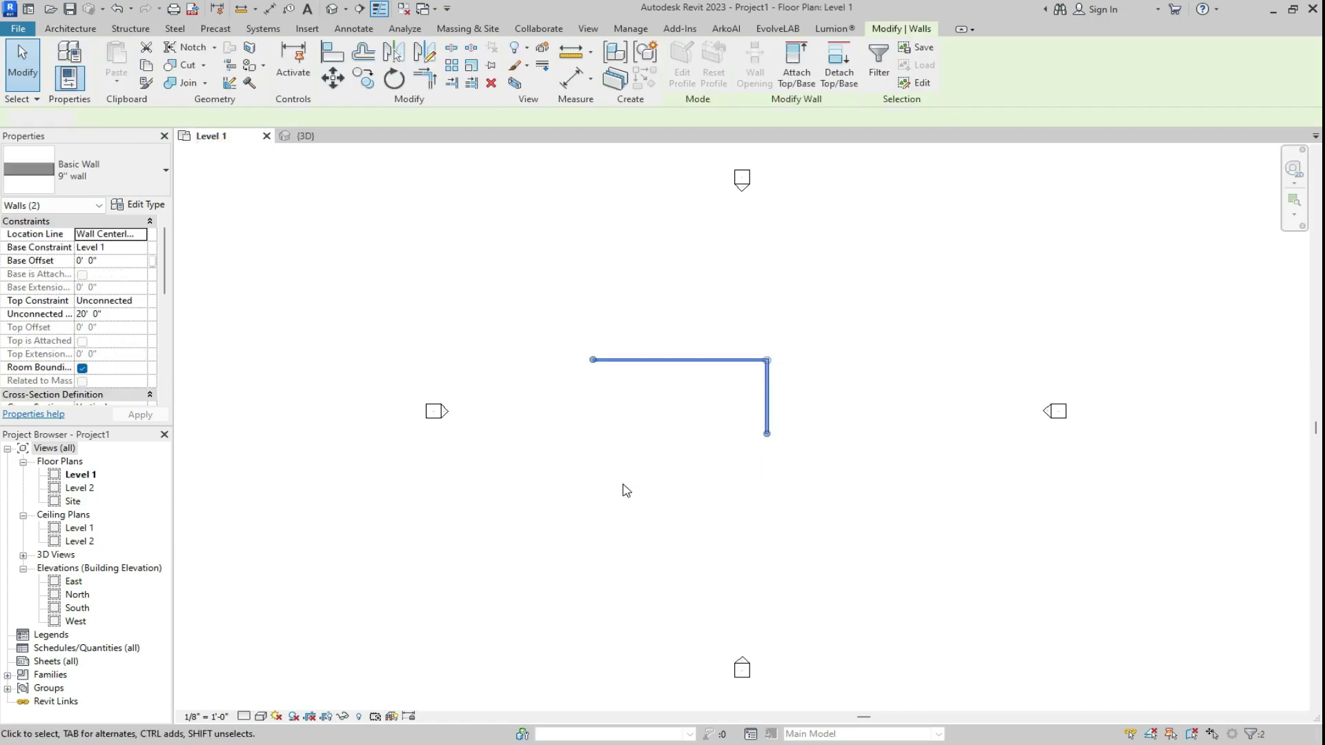
{"action": "key", "text": "Delete"}
{"action": "key", "text": "w"}
{"action": "key", "text": "a"}
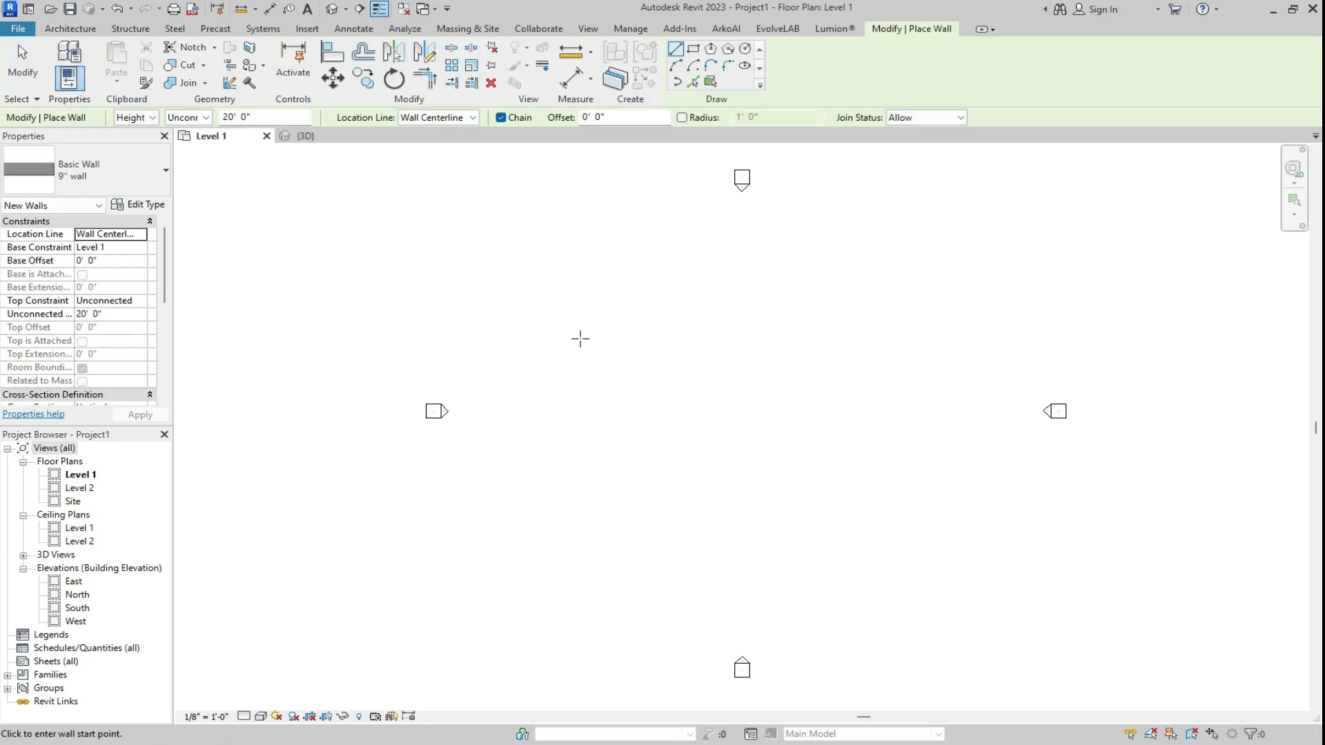
{"action": "left_click", "coordinate": [142, 301]}
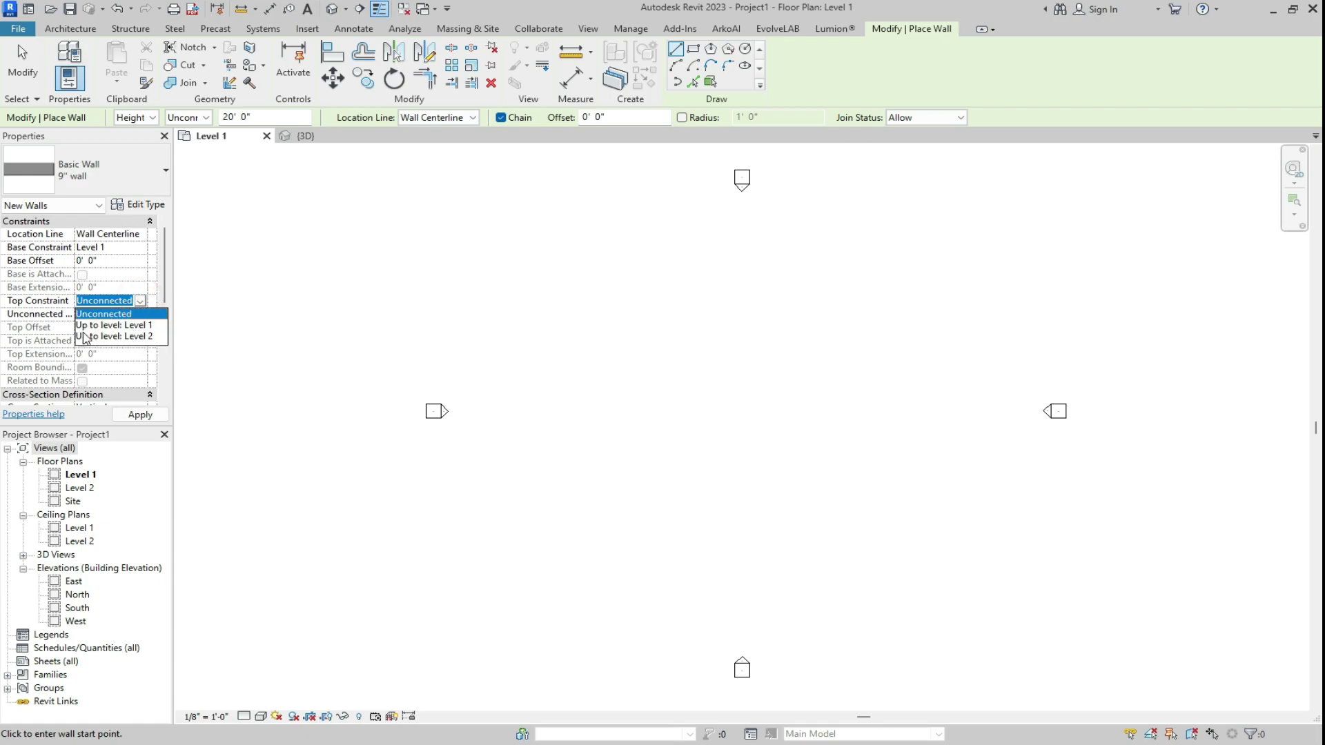
{"action": "left_click", "coordinate": [136, 337]}
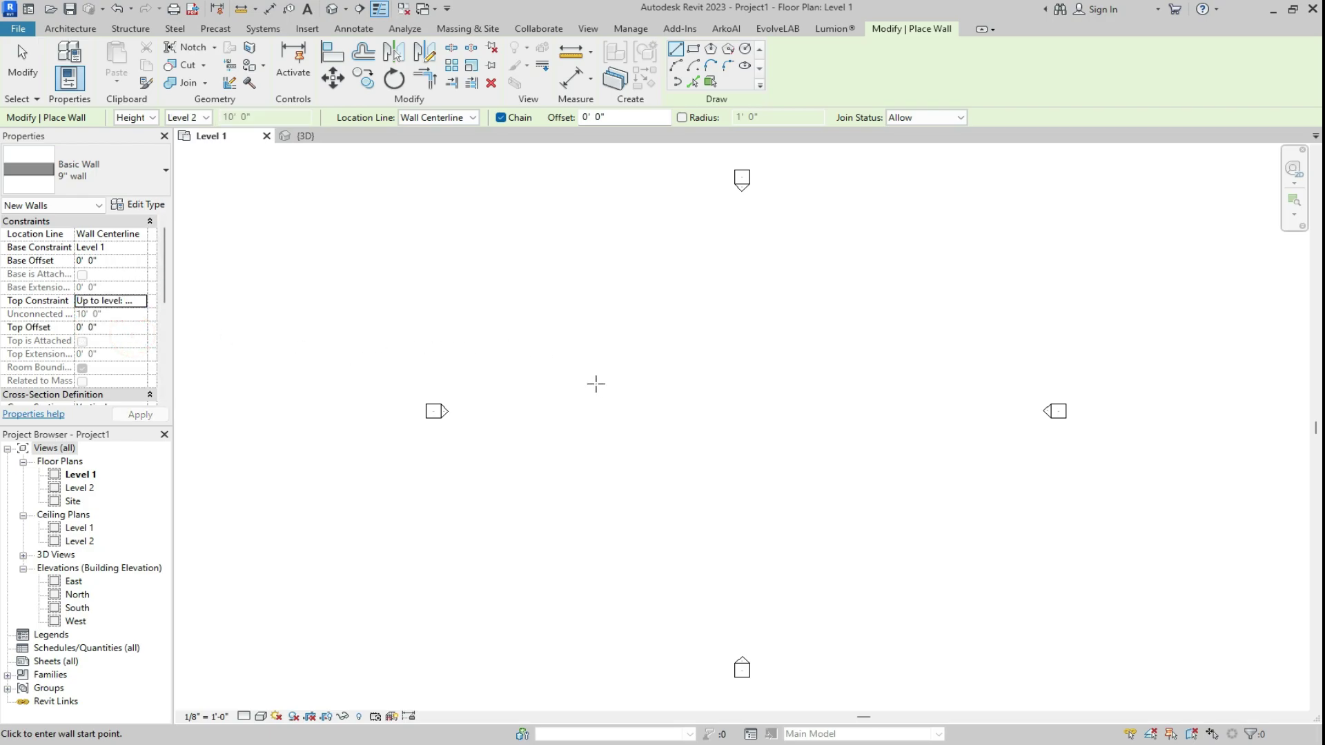
Chain six 9" walls into a closed L-shaped outline, including 15' and 38' runs, then view in 3D.
{"action": "left_click", "coordinate": [613, 319]}
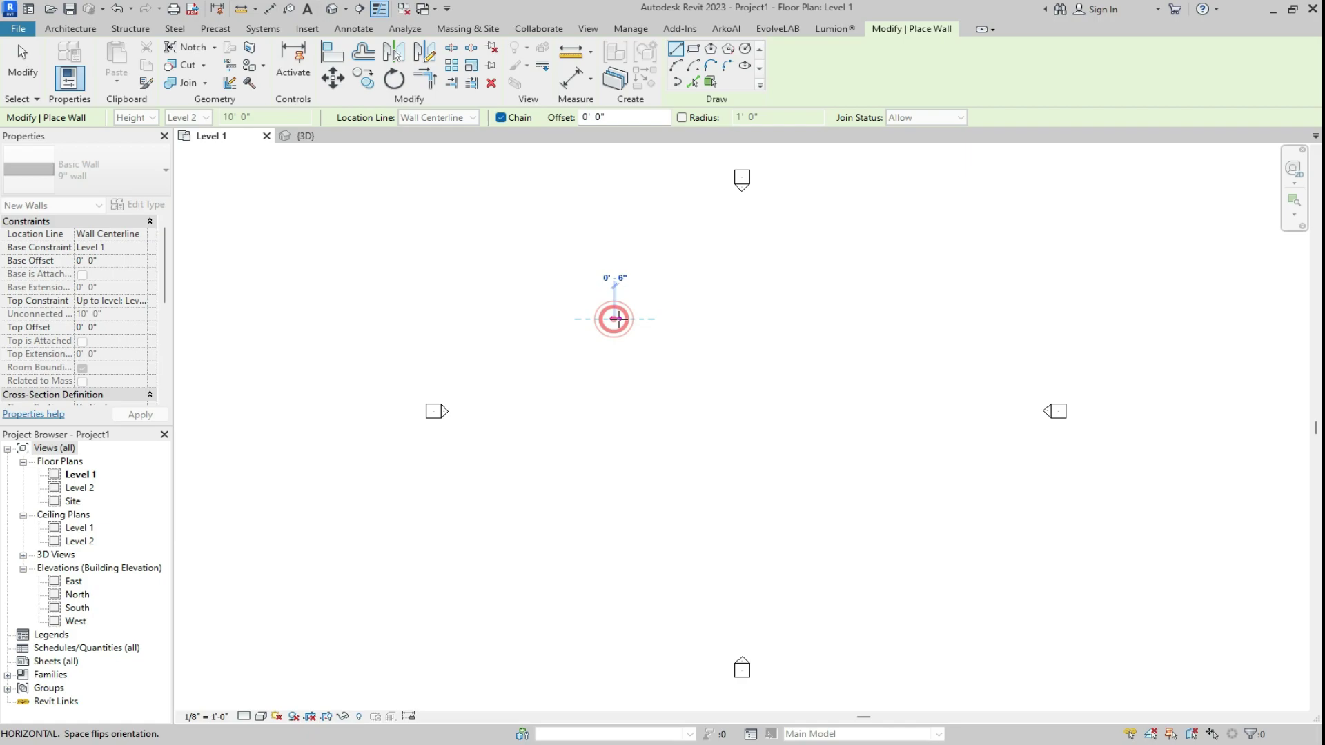
{"action": "left_click", "coordinate": [700, 319]}
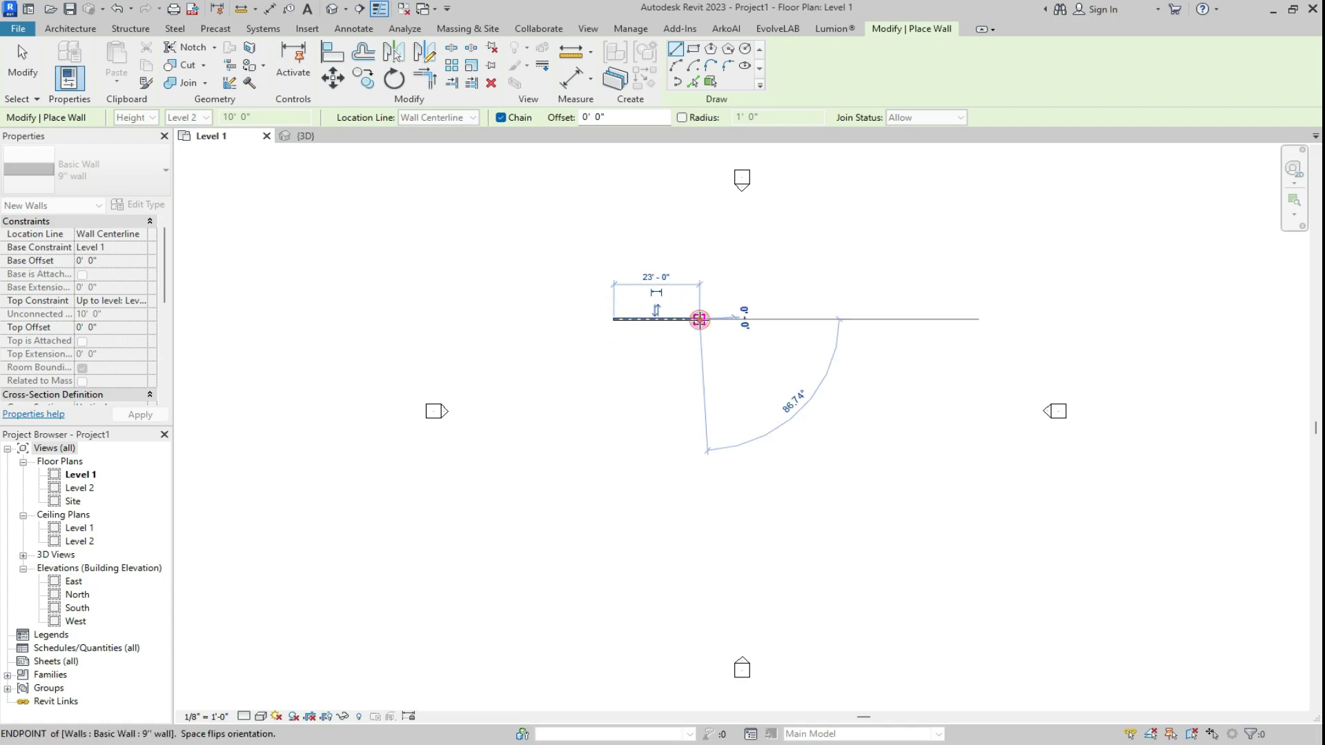
{"action": "left_click", "coordinate": [699, 377]}
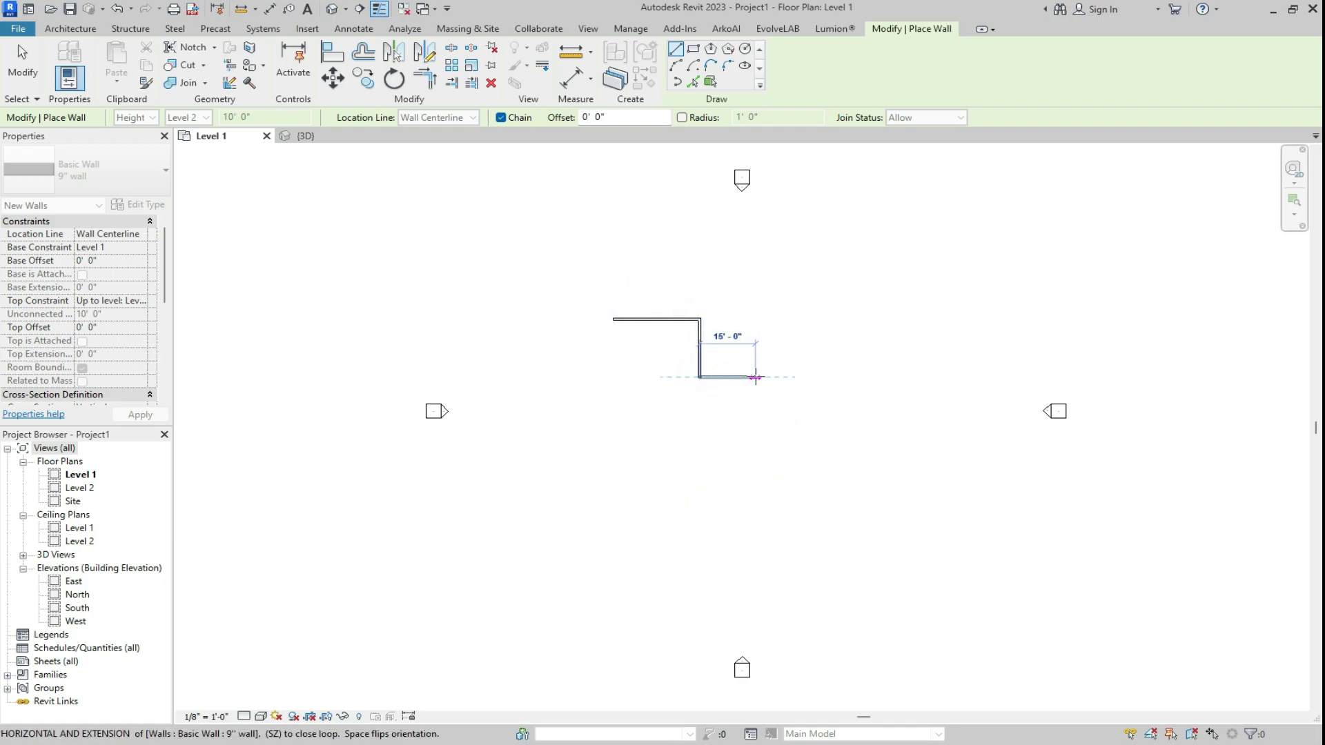
{"action": "left_click", "coordinate": [755, 377]}
{"action": "left_click", "coordinate": [755, 447]}
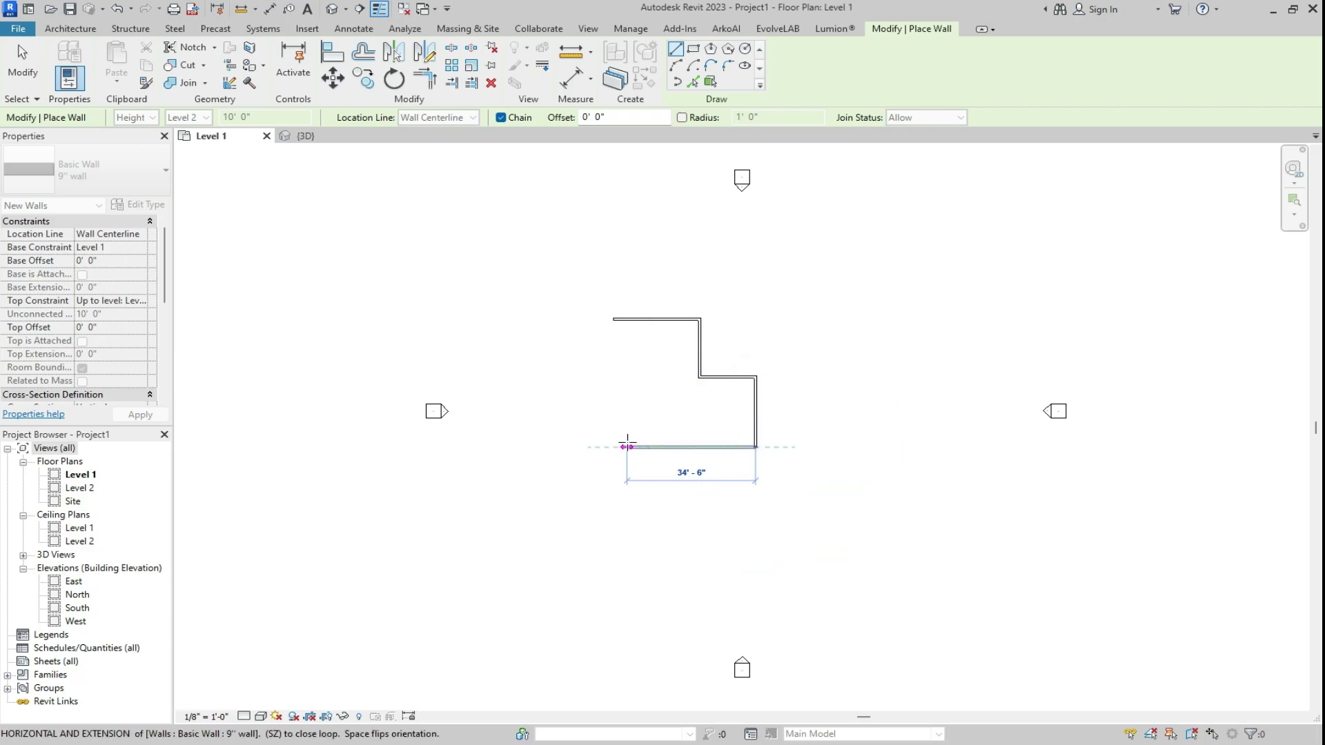
{"action": "left_click", "coordinate": [613, 447]}
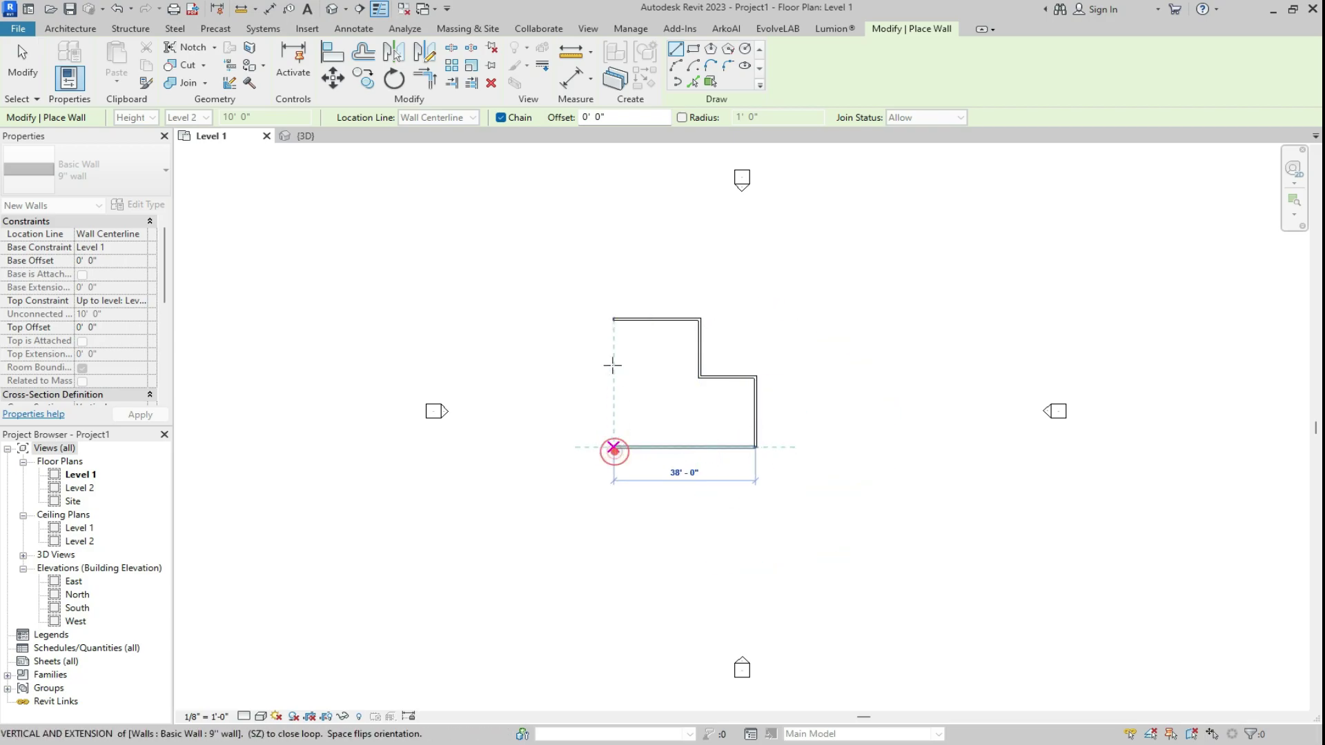
{"action": "left_click", "coordinate": [615, 320]}
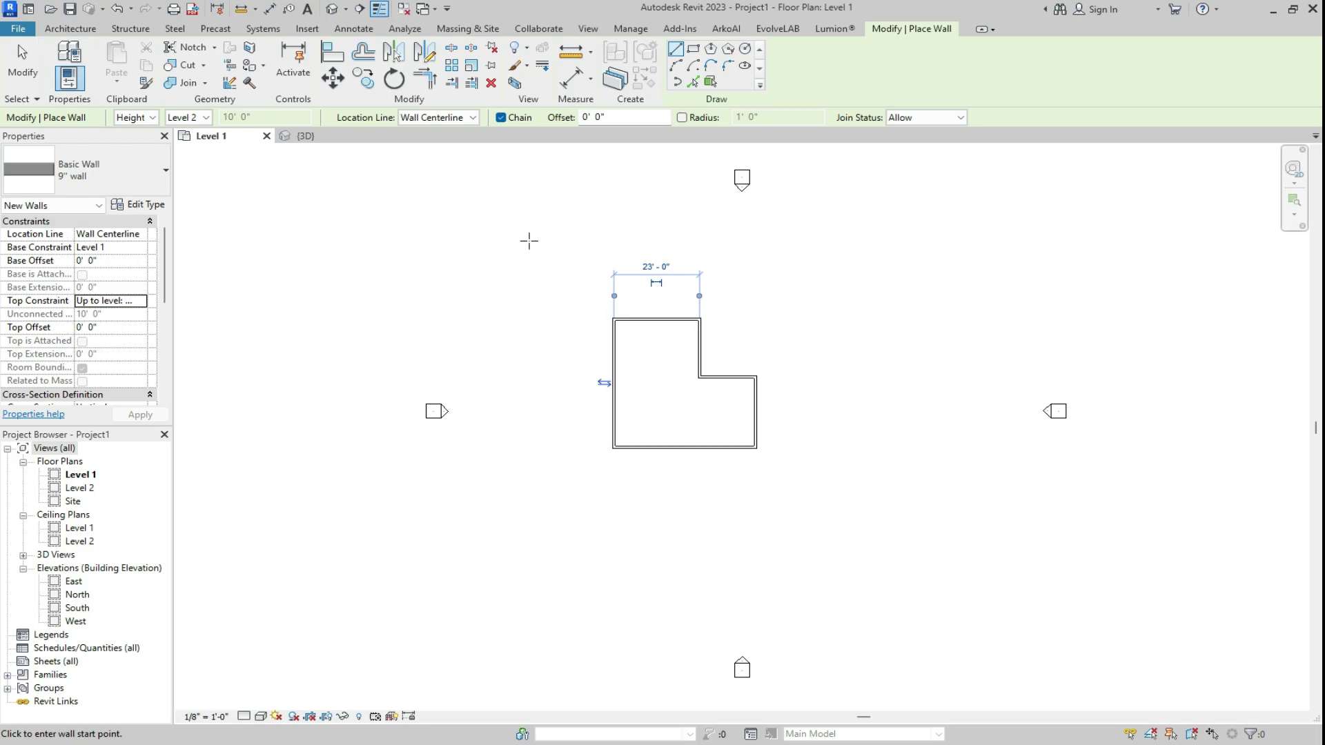
{"action": "left_click", "coordinate": [325, 136]}
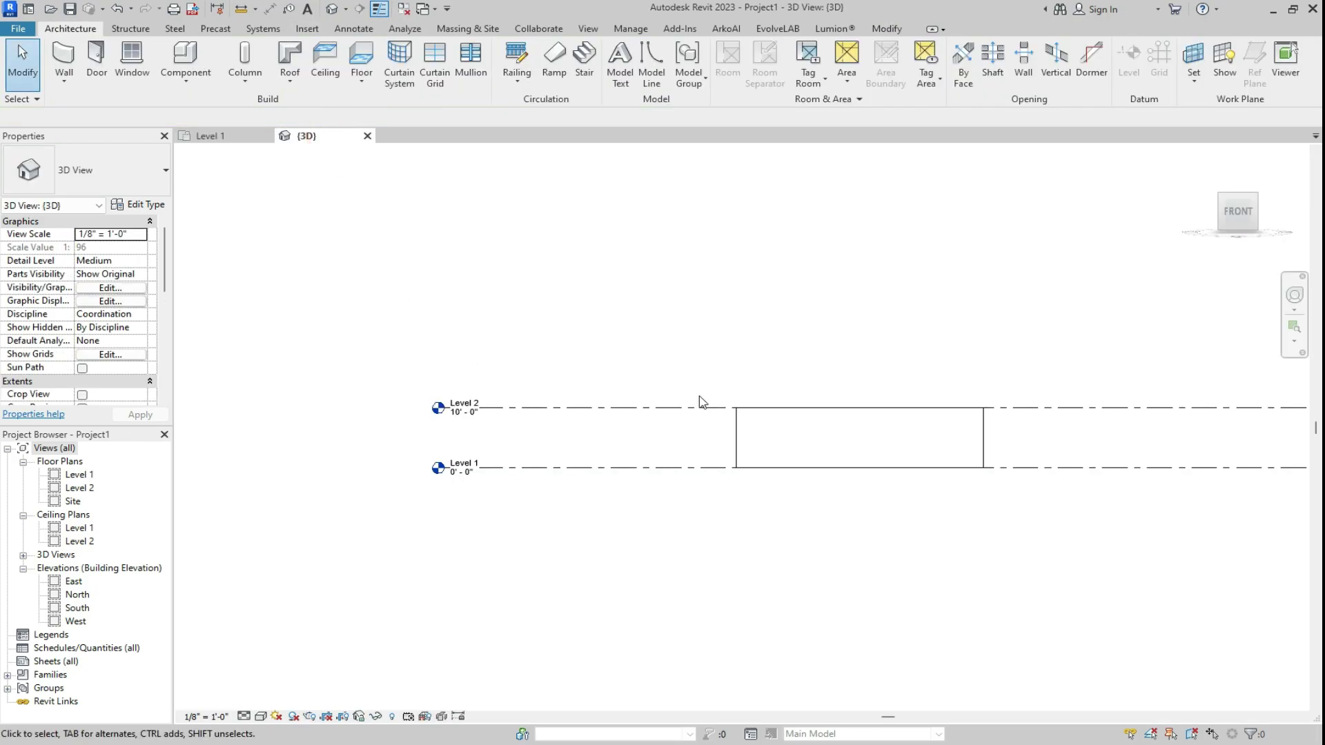
Set the 3D view's visual style to Shaded.
{"action": "scroll", "coordinate": [852, 450], "scroll_direction": "up", "scroll_amount": 1}
{"action": "scroll", "coordinate": [1059, 435], "scroll_direction": "up", "scroll_amount": 2}
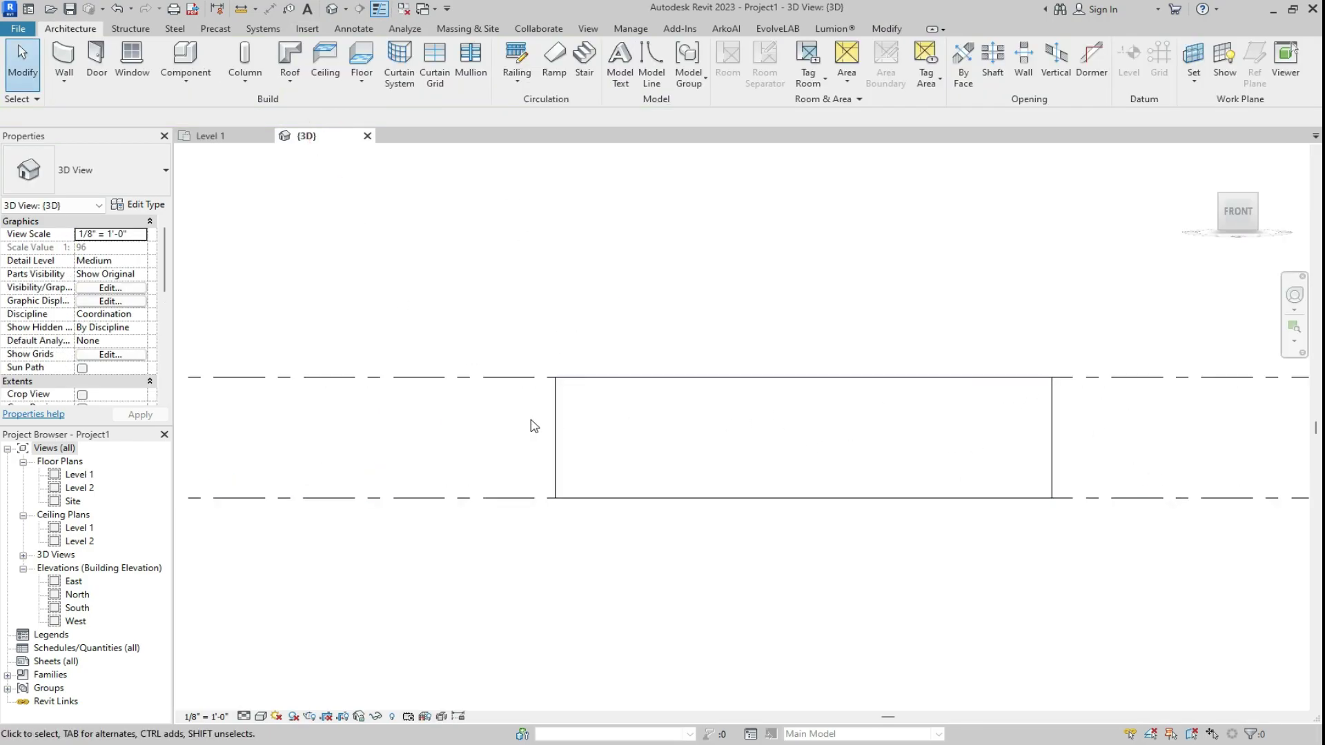
{"action": "scroll", "coordinate": [486, 455], "scroll_direction": "down", "scroll_amount": 3}
{"action": "scroll", "coordinate": [894, 530], "scroll_direction": "down", "scroll_amount": 2}
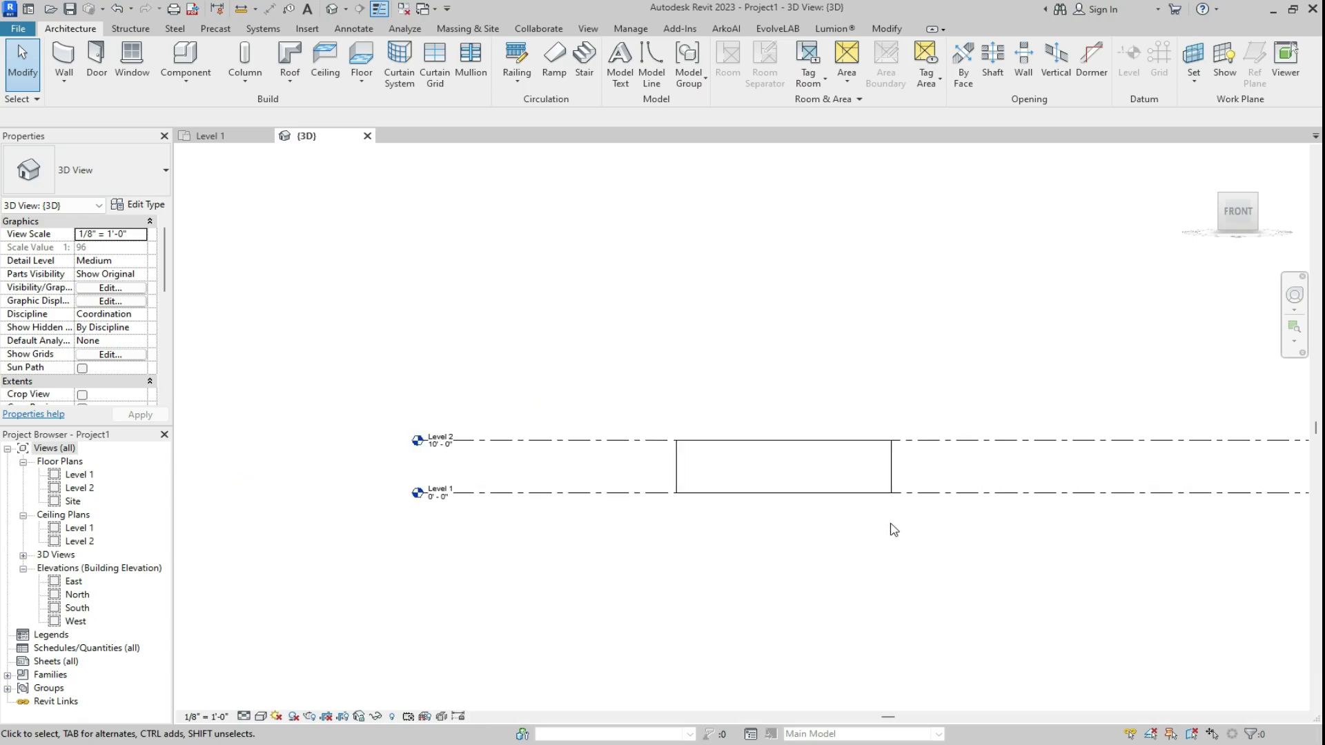
{"action": "left_click", "coordinate": [261, 718]}
{"action": "left_click", "coordinate": [297, 665]}
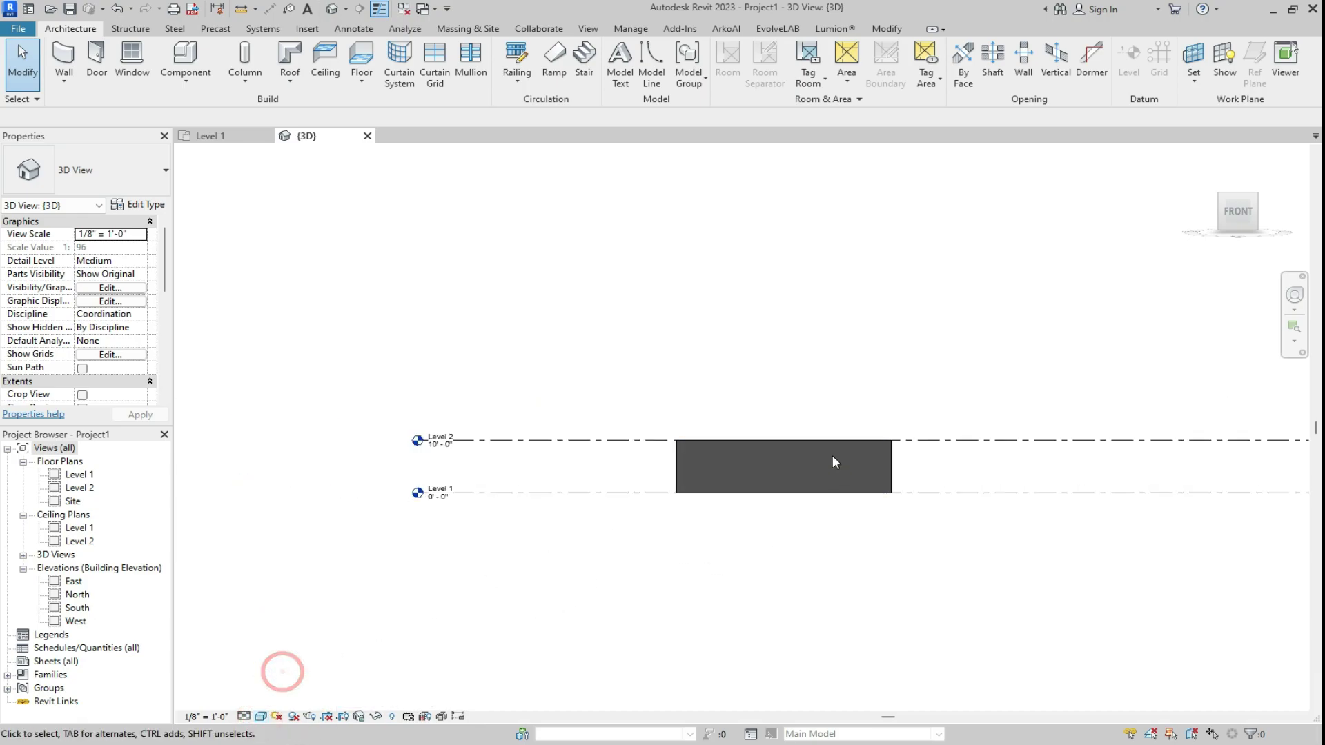
{"action": "scroll", "coordinate": [832, 441], "scroll_direction": "up", "scroll_amount": 2}
{"action": "scroll", "coordinate": [833, 447], "scroll_direction": "down", "scroll_amount": 3}
Inspect the walls from an isometric ViewCube corner, then return to the Level 1 plan.
{"action": "left_click", "coordinate": [1255, 197]}
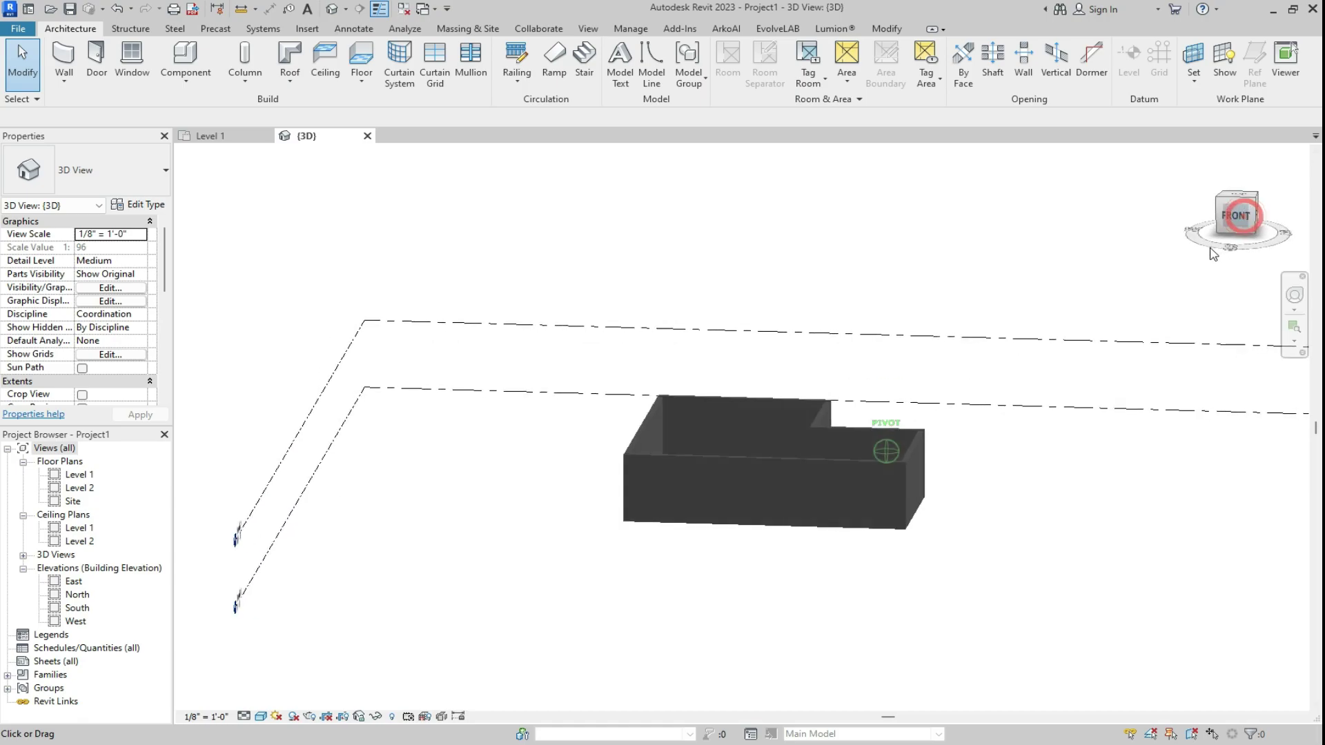
{"action": "middle_click_drag", "start_coordinate": [1146, 276], "coordinate": [1068, 302], "text": "shift"}
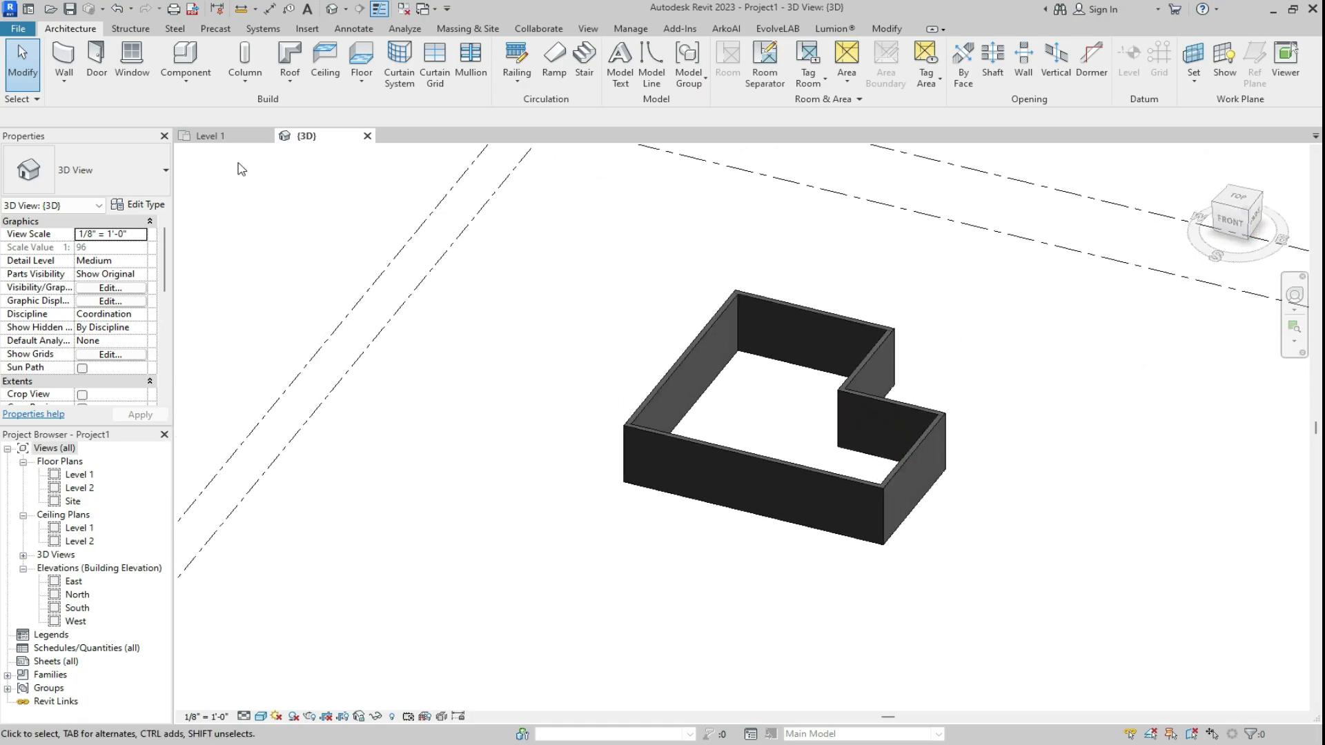
{"action": "left_click", "coordinate": [205, 137]}
{"action": "scroll", "coordinate": [671, 326], "scroll_direction": "up", "scroll_amount": 2}
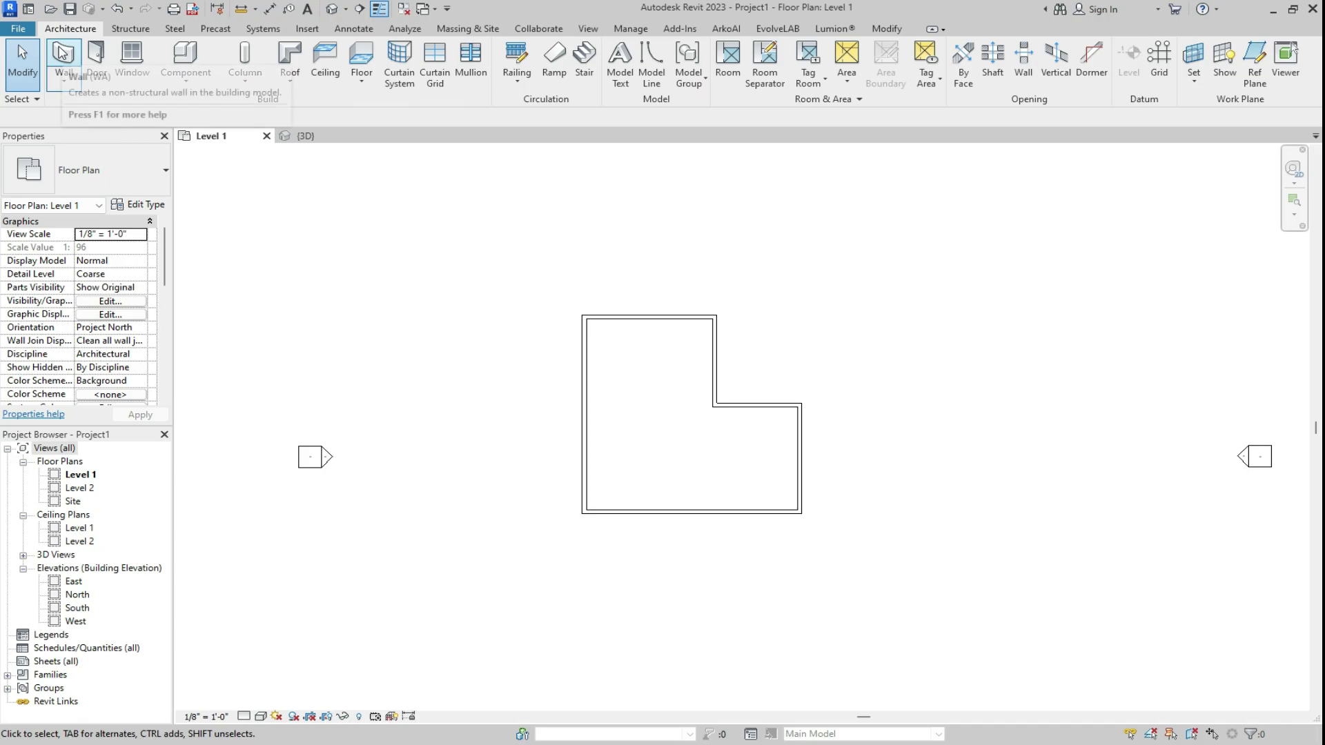
Start the Architecture Wall tool and open the wall Type Selector list.
{"action": "left_click", "coordinate": [62, 53]}
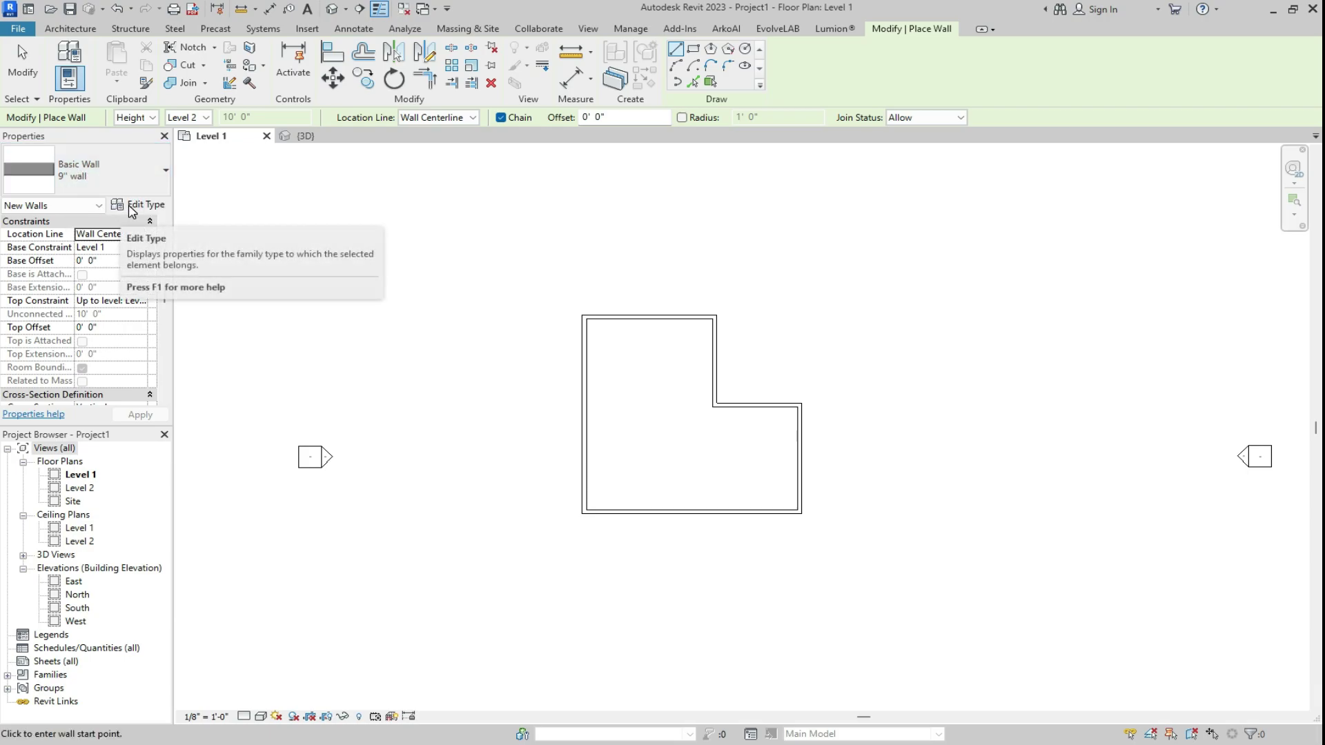
{"action": "left_click", "coordinate": [151, 174]}
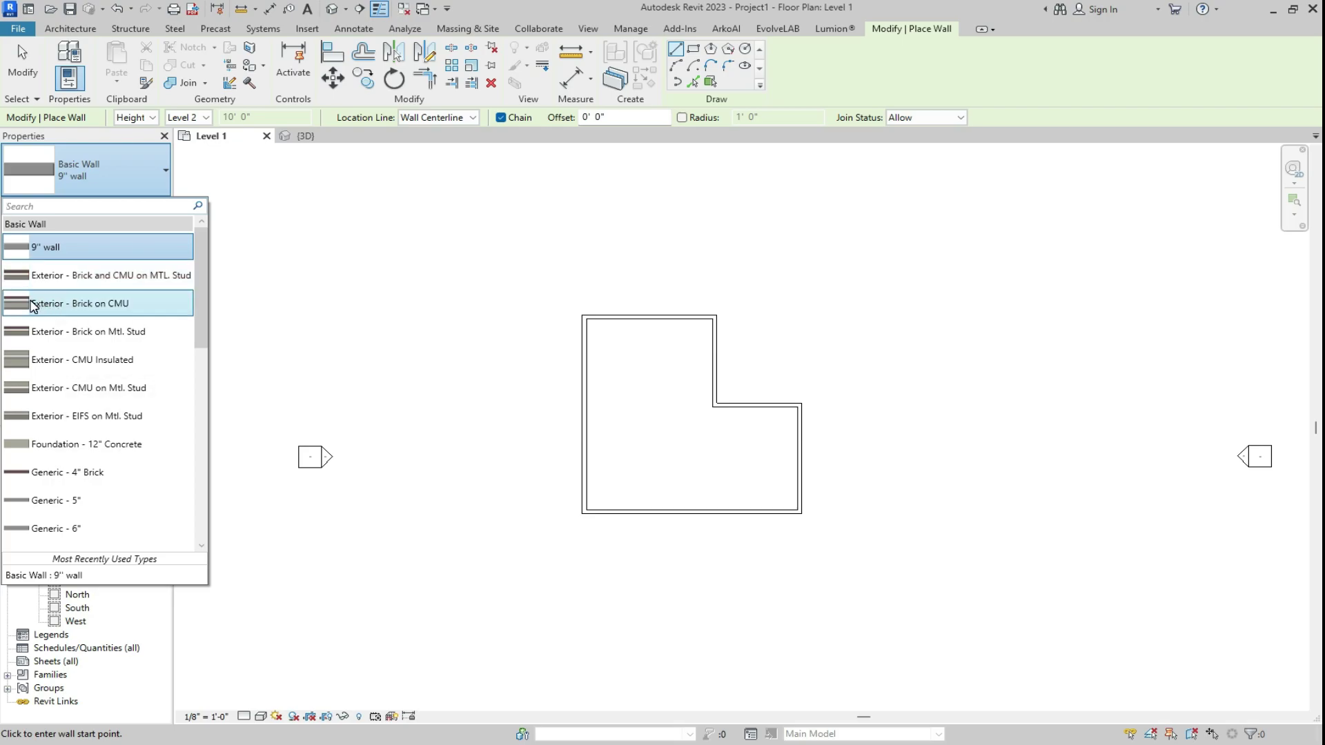
{"action": "mouse_move", "coordinate": [201, 263]}
{"action": "left_mouse_down"}
{"action": "mouse_move", "coordinate": [198, 430]}
{"action": "mouse_move", "coordinate": [192, 261]}
{"action": "left_mouse_up"}
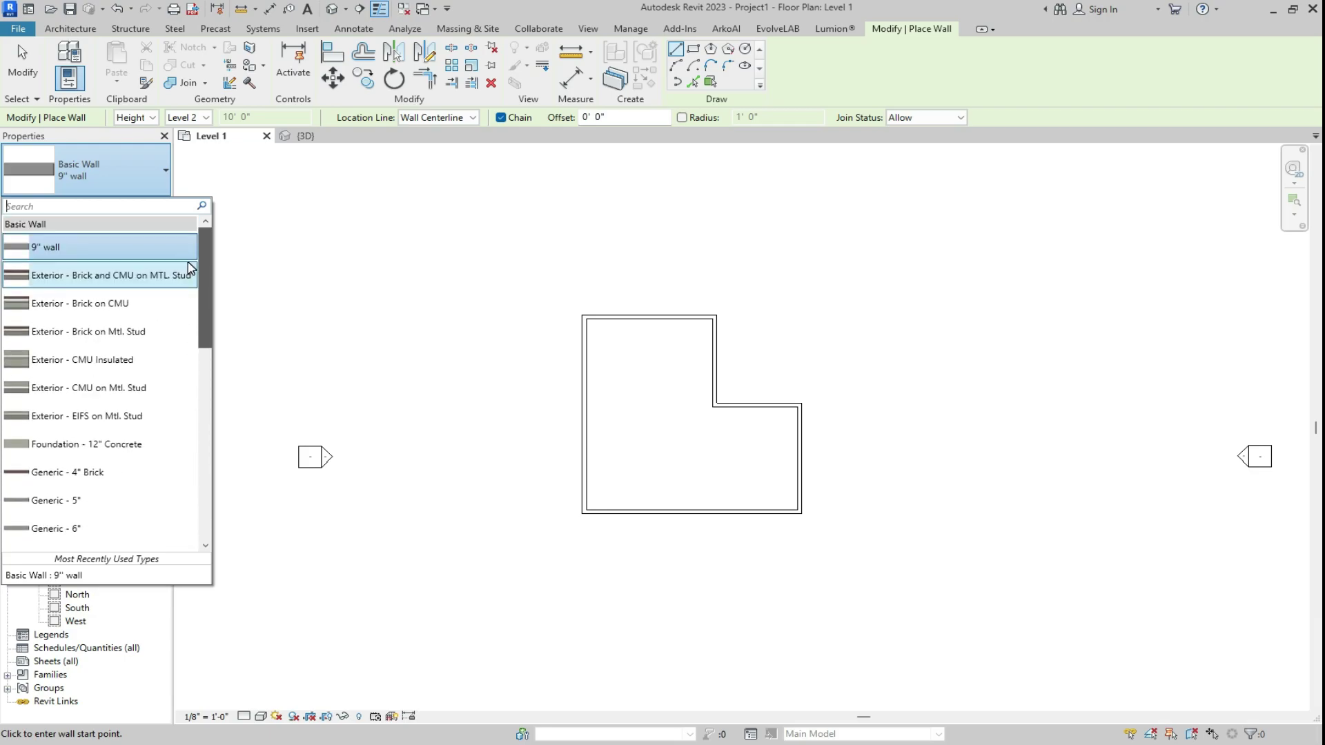
Draw three stepped Exterior - Brick and CMU on MTL. Stud walls beside the outline, then view in 3D.
{"action": "left_click", "coordinate": [94, 284]}
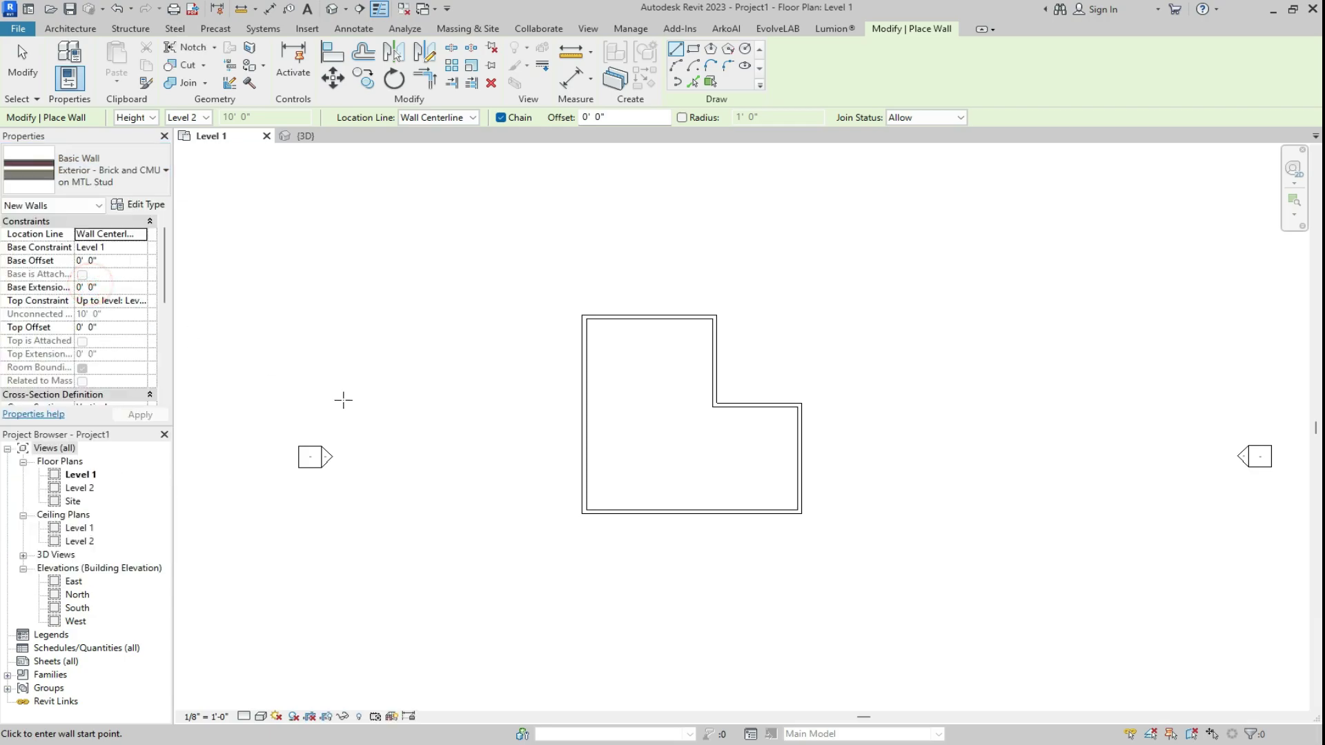
{"action": "left_click", "coordinate": [770, 317]}
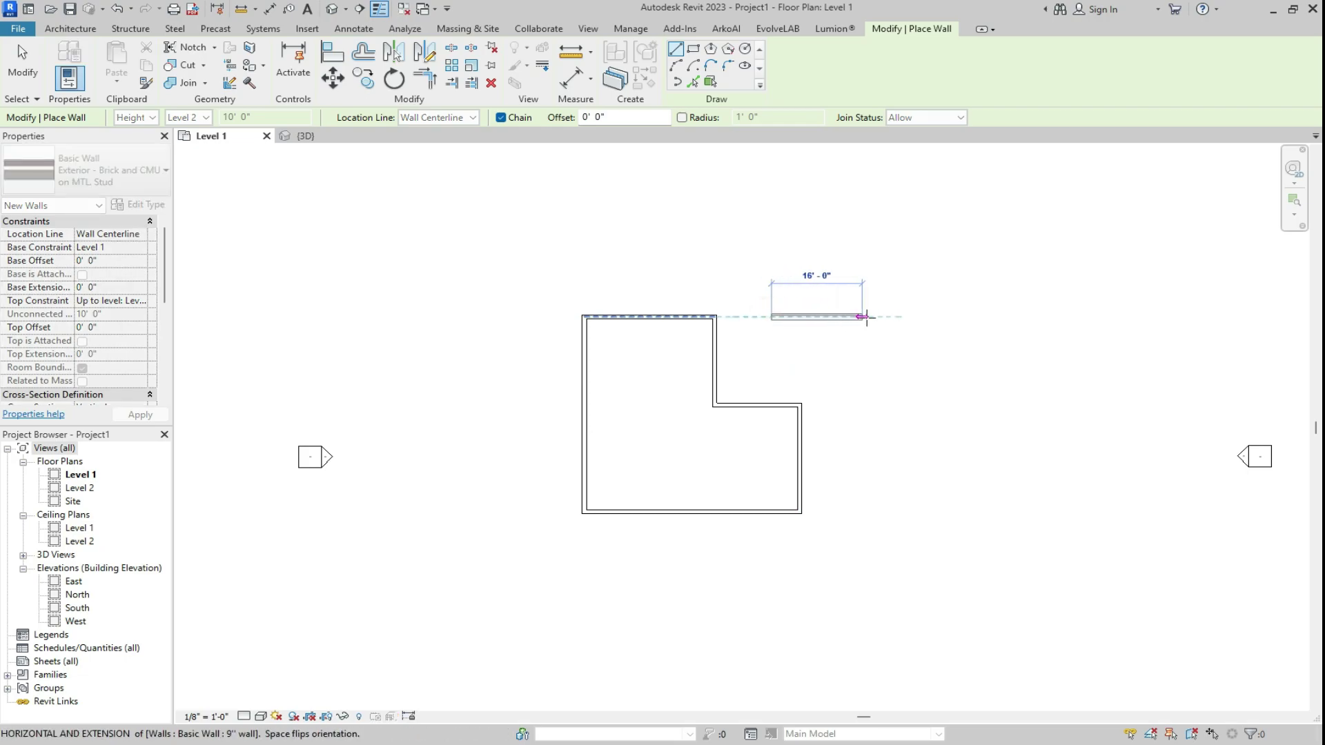
{"action": "left_click", "coordinate": [915, 317]}
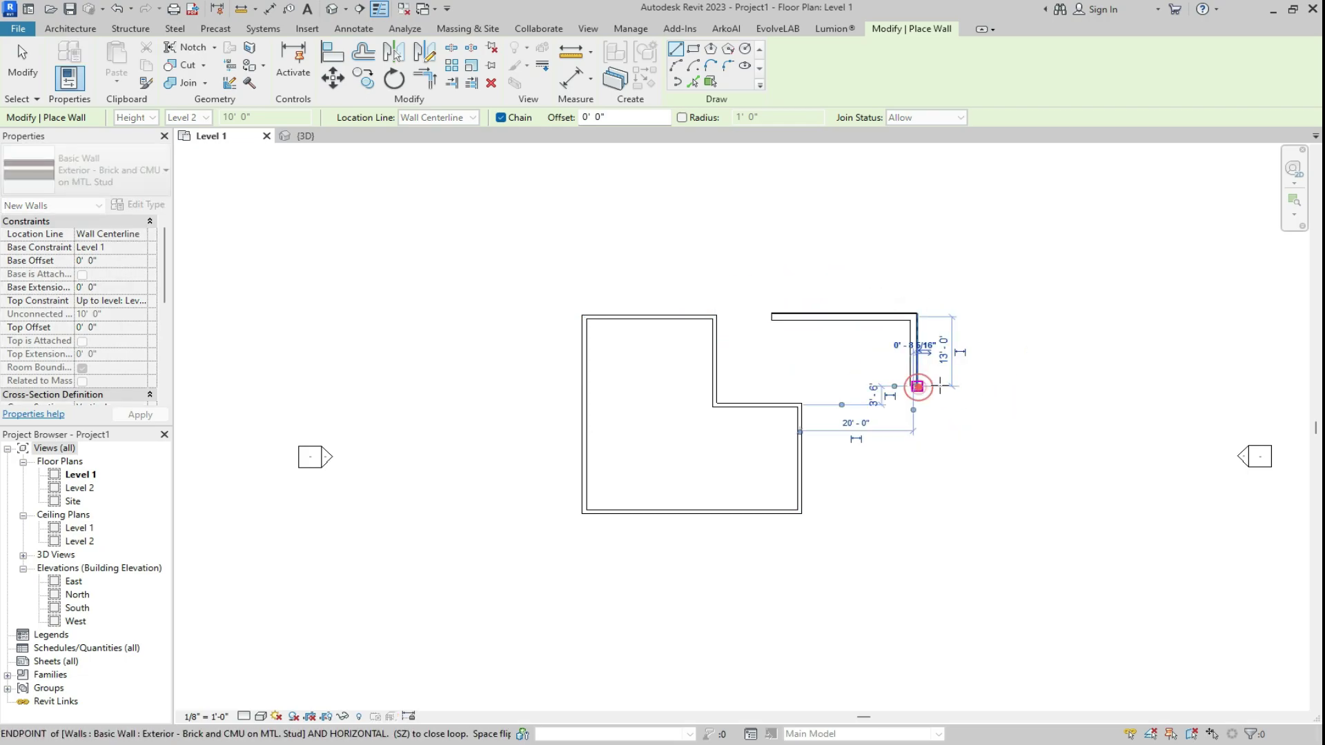
{"action": "left_click", "coordinate": [916, 386]}
{"action": "left_click", "coordinate": [993, 385]}
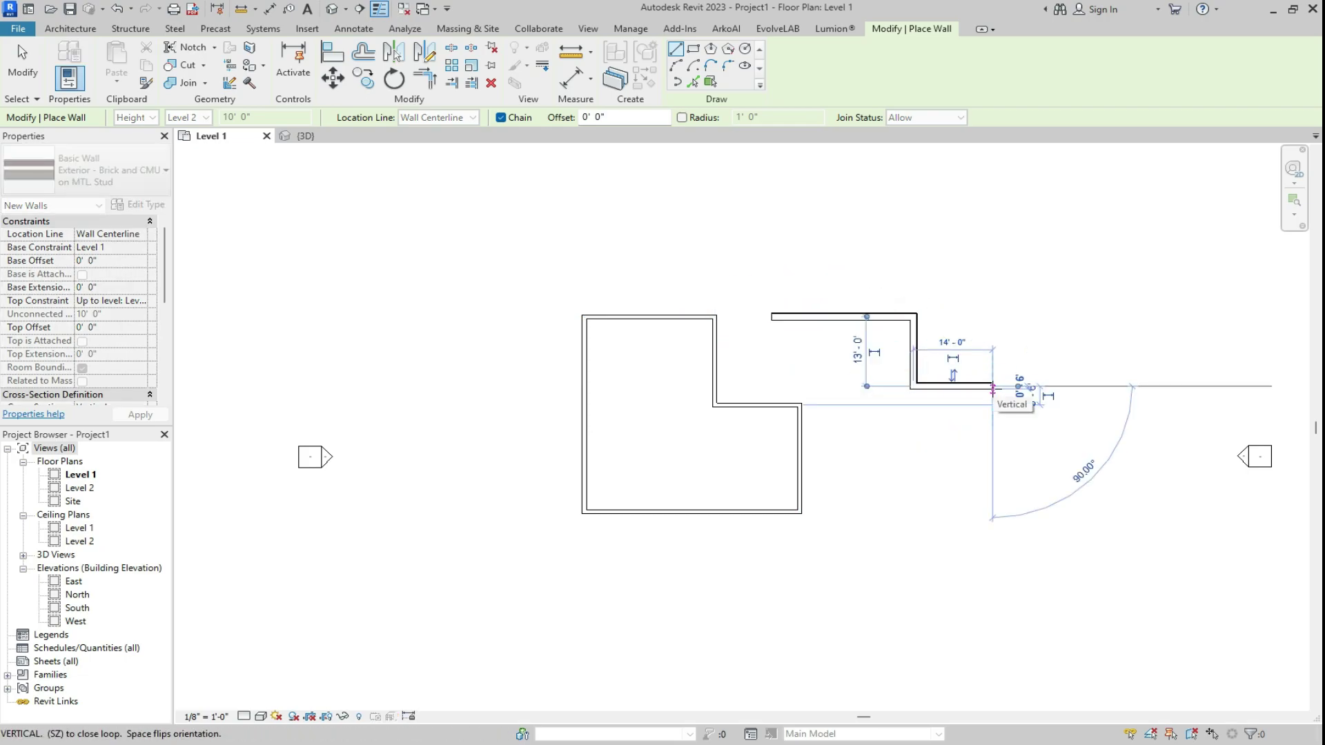
{"action": "key", "text": "Escape"}
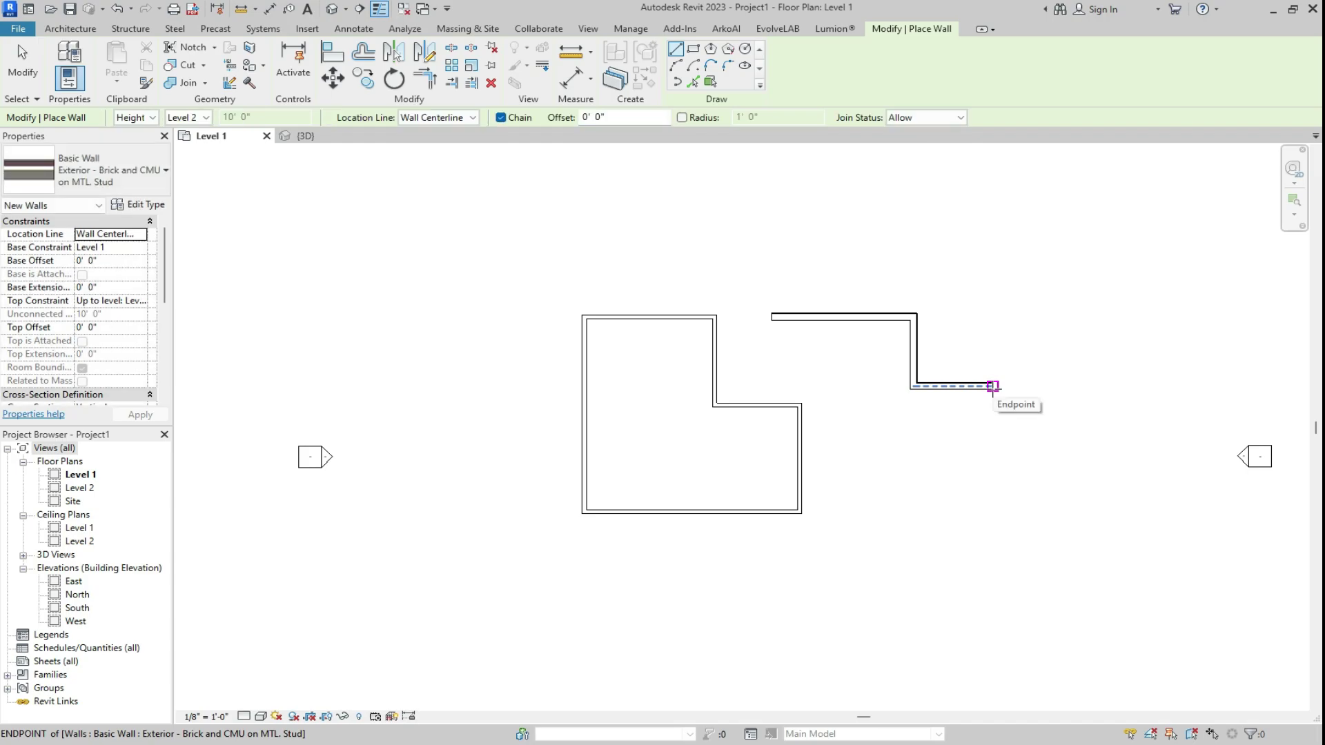
{"action": "key", "text": "Escape"}
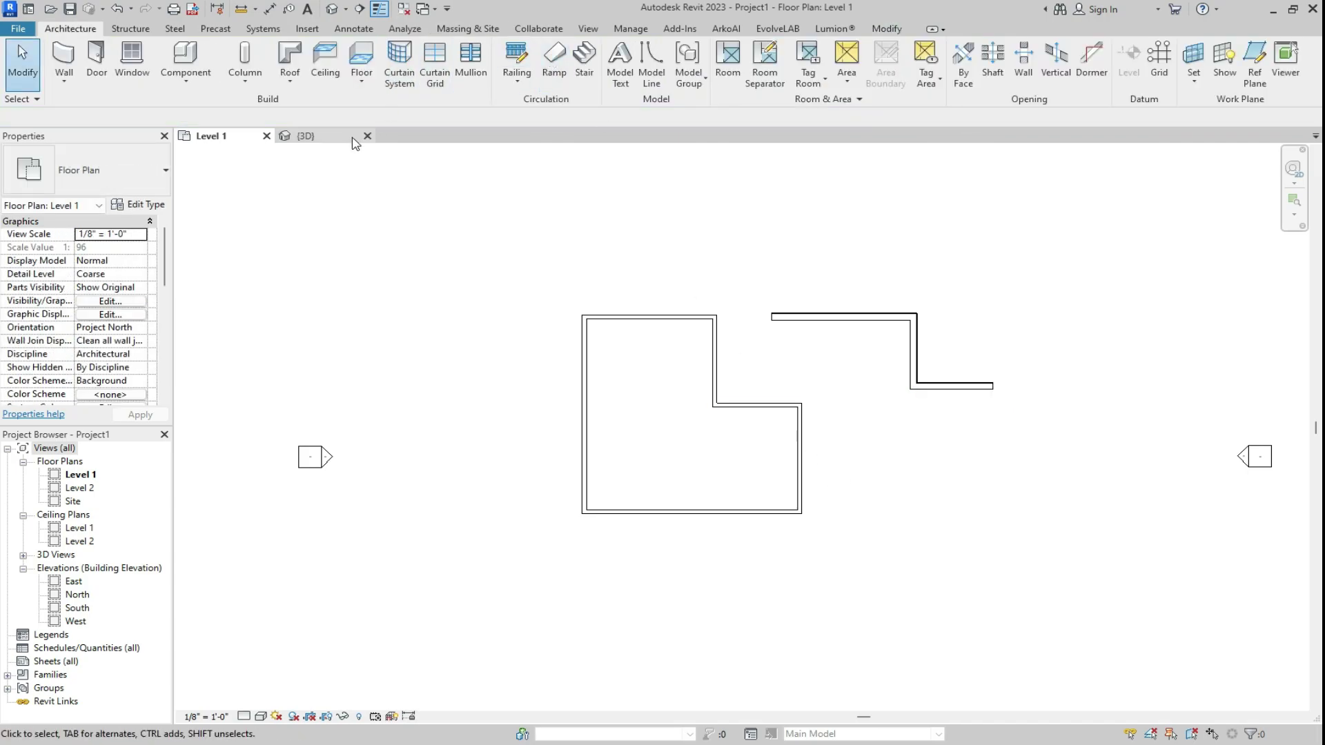
{"action": "left_click", "coordinate": [338, 136]}
Orbit to a back-right corner view and zoom in on the stepped brick and CMU wall.
{"action": "scroll", "coordinate": [1218, 491], "scroll_direction": "up", "scroll_amount": 2}
{"action": "scroll", "coordinate": [1218, 491], "scroll_direction": "up", "scroll_amount": 3}
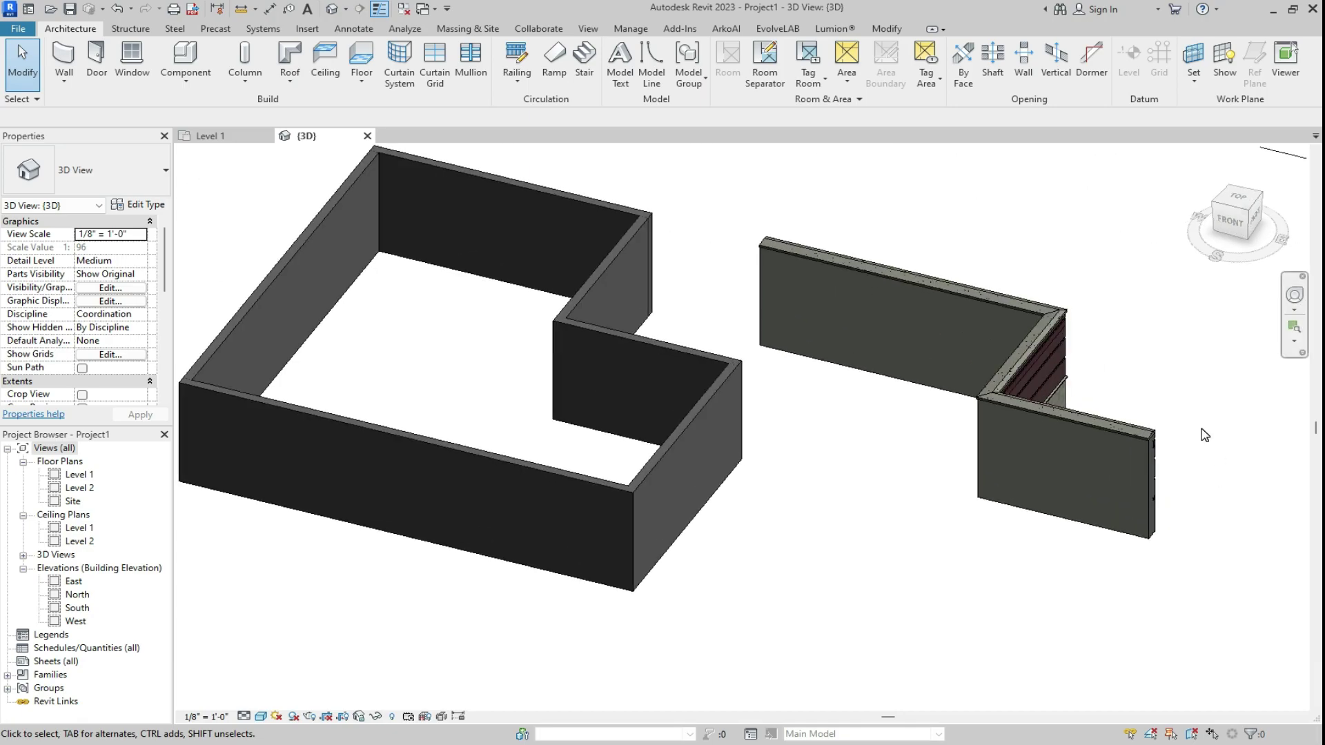
{"action": "left_click", "coordinate": [1259, 197]}
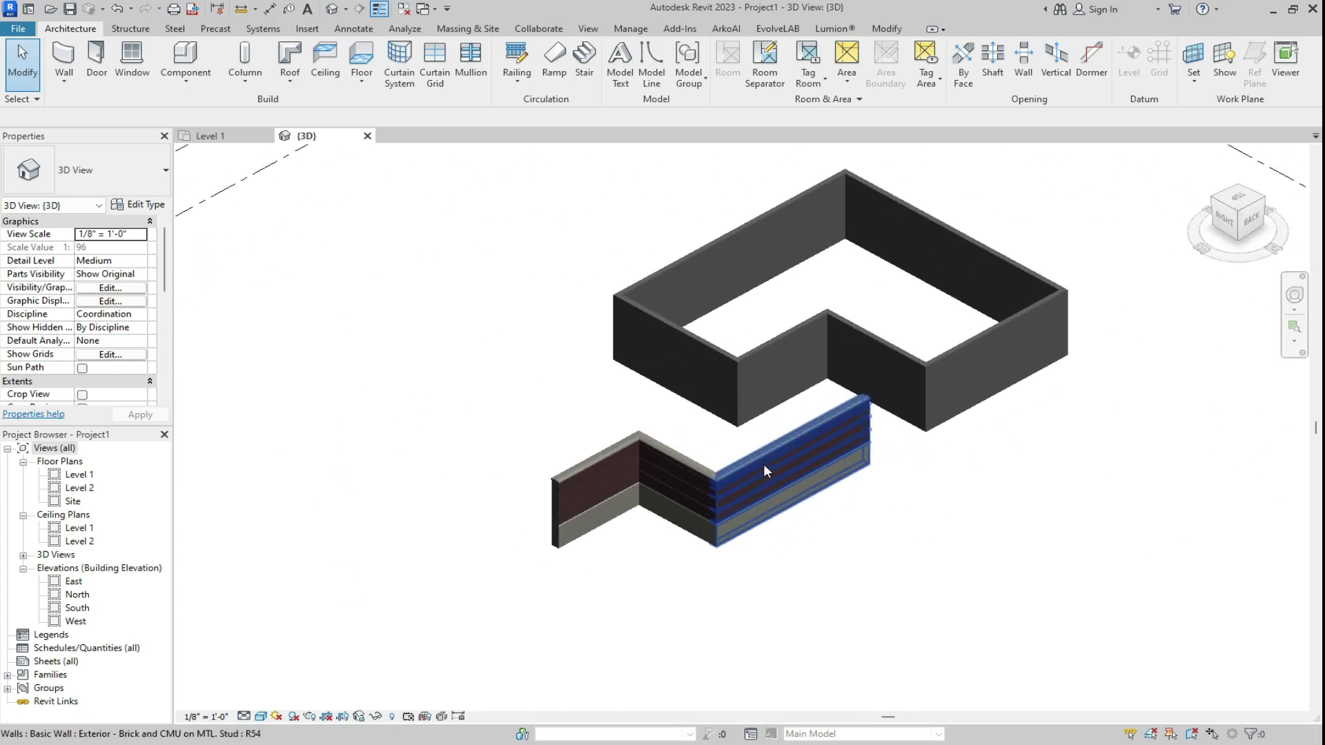
{"action": "scroll", "coordinate": [731, 592], "scroll_direction": "up", "scroll_amount": 4}
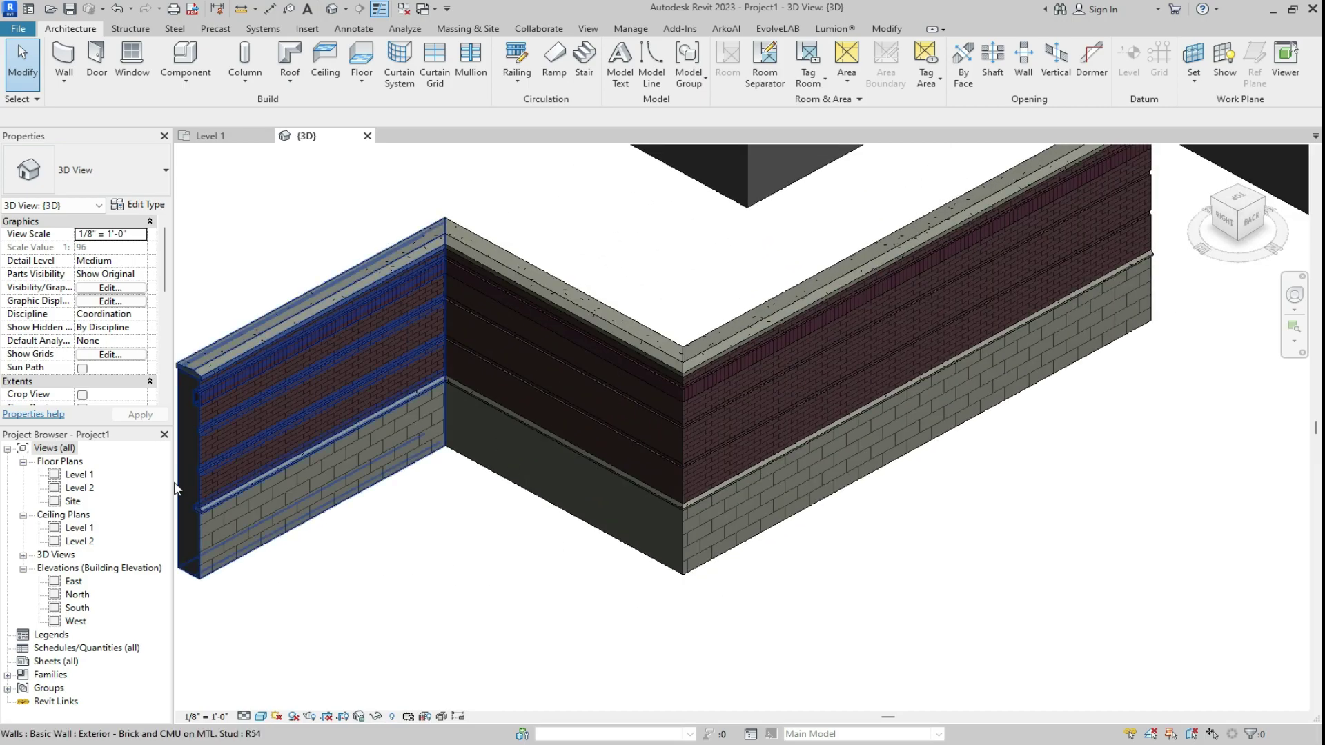
{"action": "scroll", "coordinate": [239, 391], "scroll_direction": "up", "scroll_amount": 2}
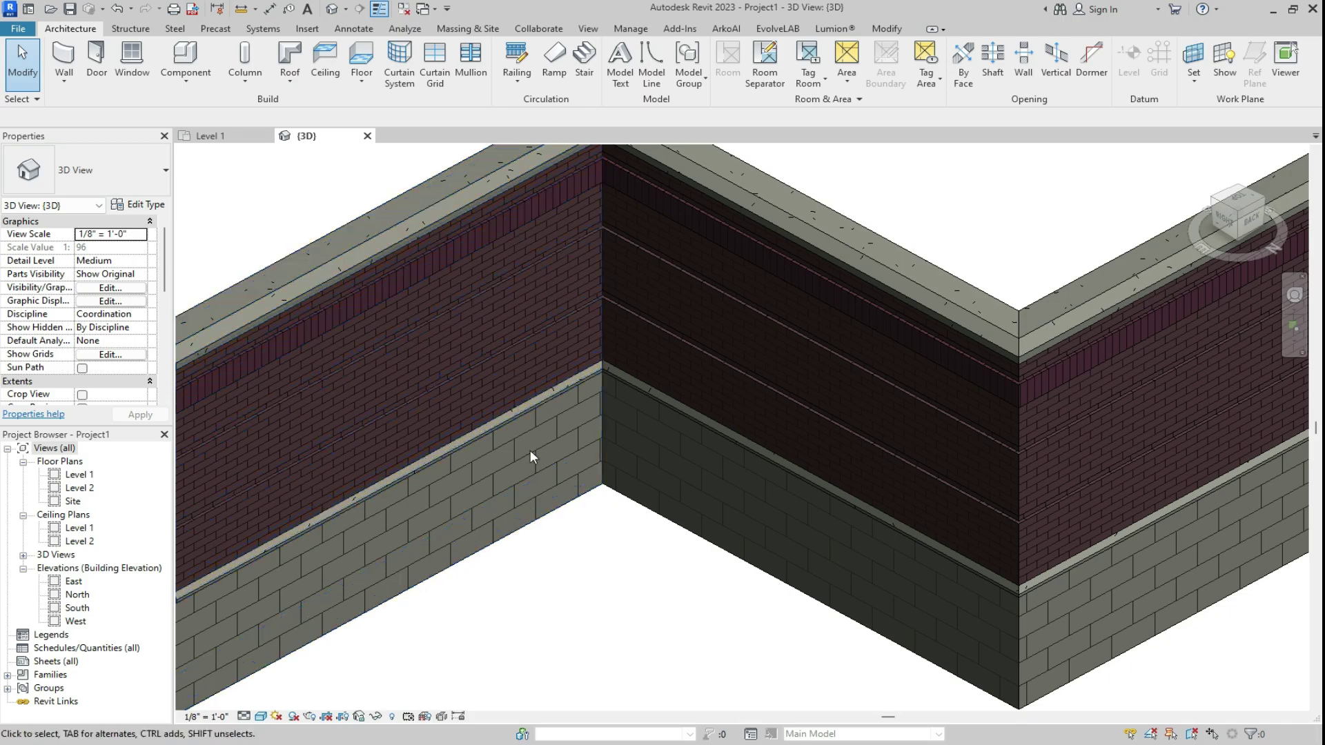
Zoom back out from the brick wall layers and return to the Level 1 floor plan.
{"action": "scroll", "coordinate": [530, 450], "scroll_direction": "down", "scroll_amount": 5}
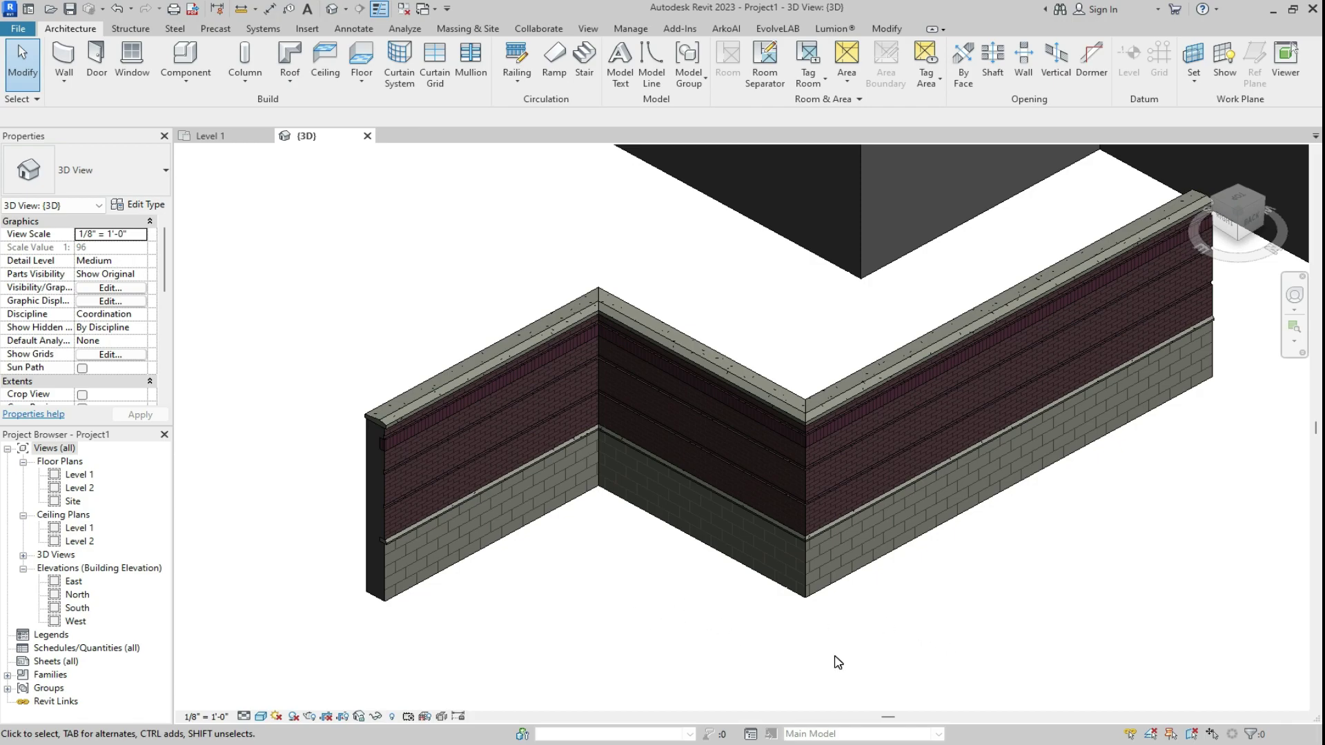
{"action": "scroll", "coordinate": [838, 663], "scroll_direction": "down", "scroll_amount": 1}
{"action": "scroll", "coordinate": [776, 643], "scroll_direction": "down", "scroll_amount": 1}
{"action": "scroll", "coordinate": [780, 649], "scroll_direction": "down", "scroll_amount": 1}
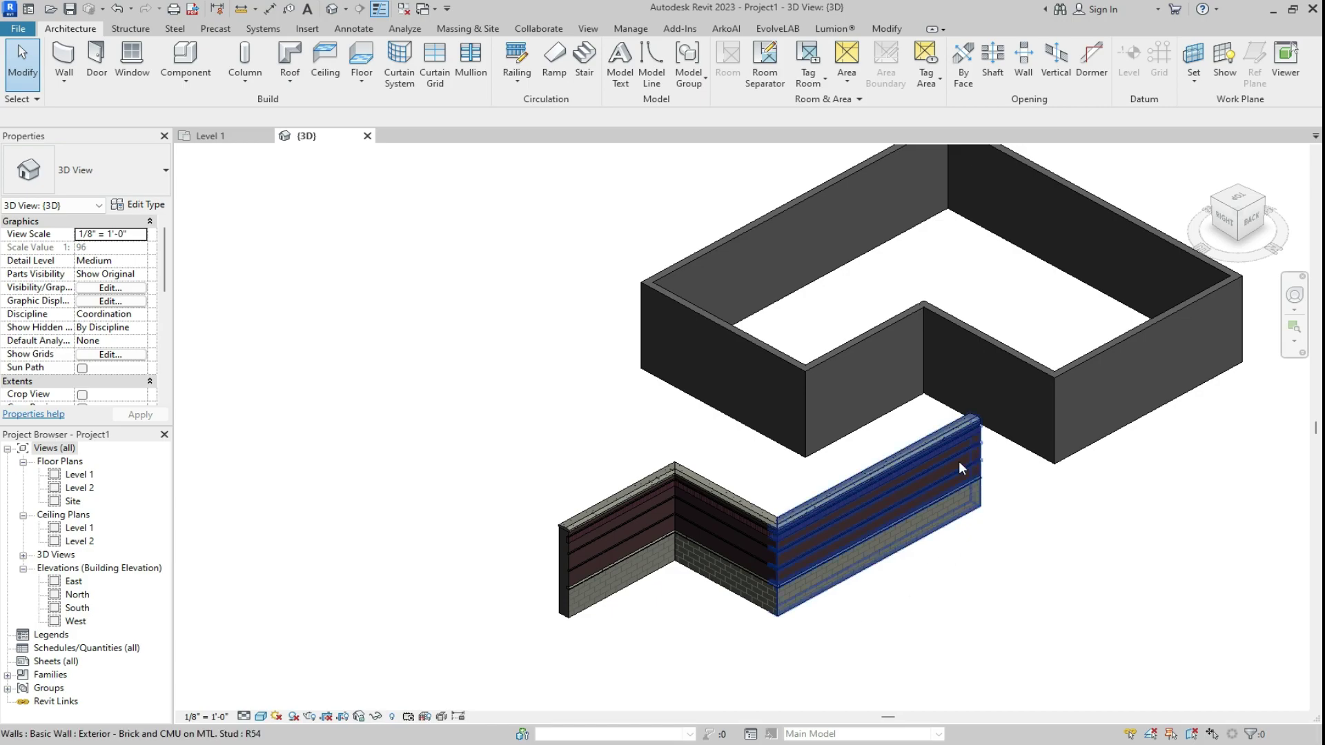
{"action": "scroll", "coordinate": [954, 444], "scroll_direction": "up", "scroll_amount": 1}
{"action": "scroll", "coordinate": [954, 441], "scroll_direction": "down", "scroll_amount": 2}
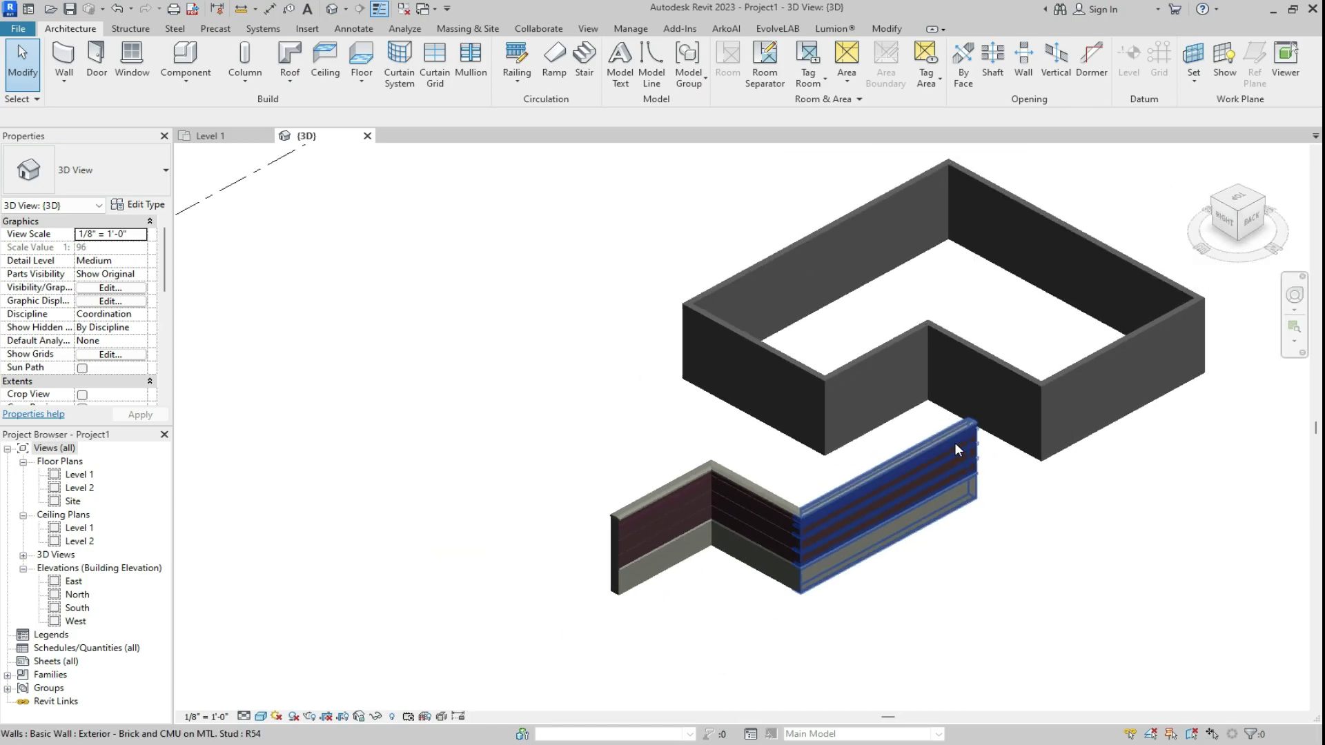
{"action": "left_click", "coordinate": [228, 142]}
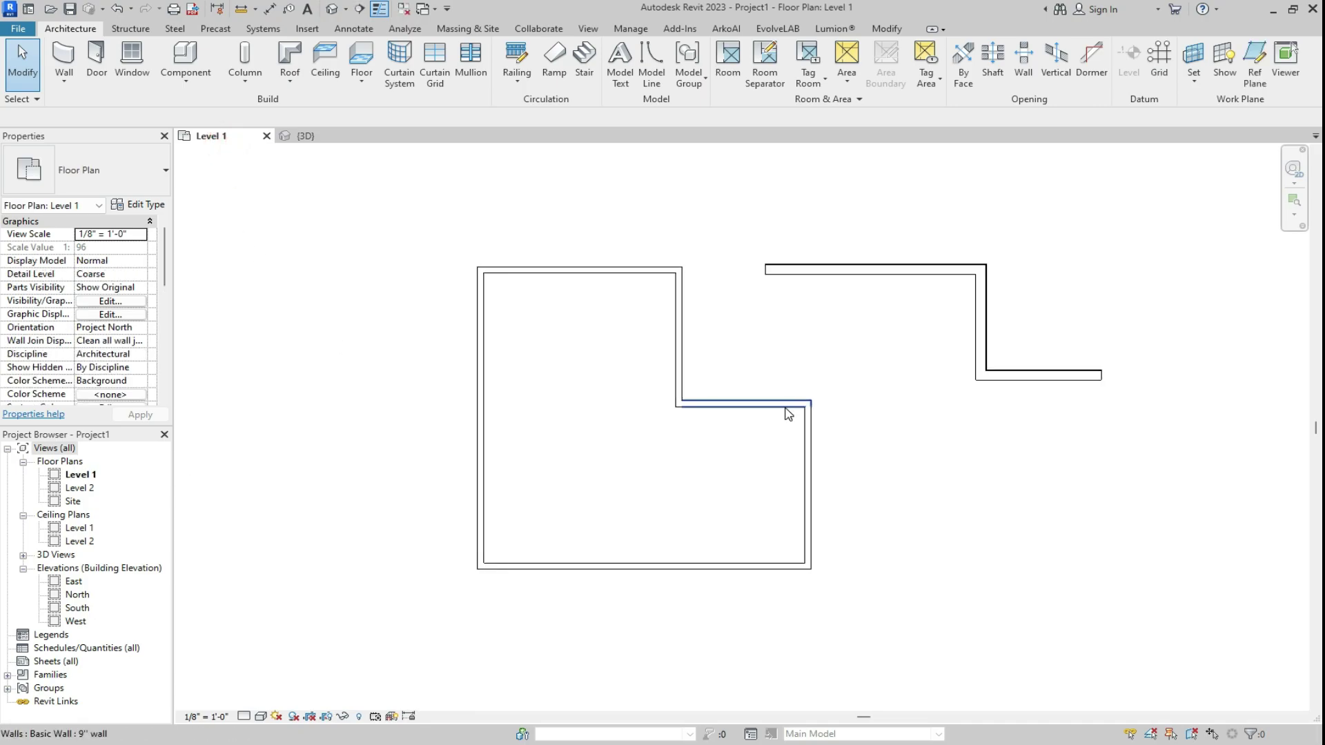
Back in the {3D} view, select the short inner 9" notch wall of the L-shaped outline.
{"action": "left_click", "coordinate": [308, 138]}
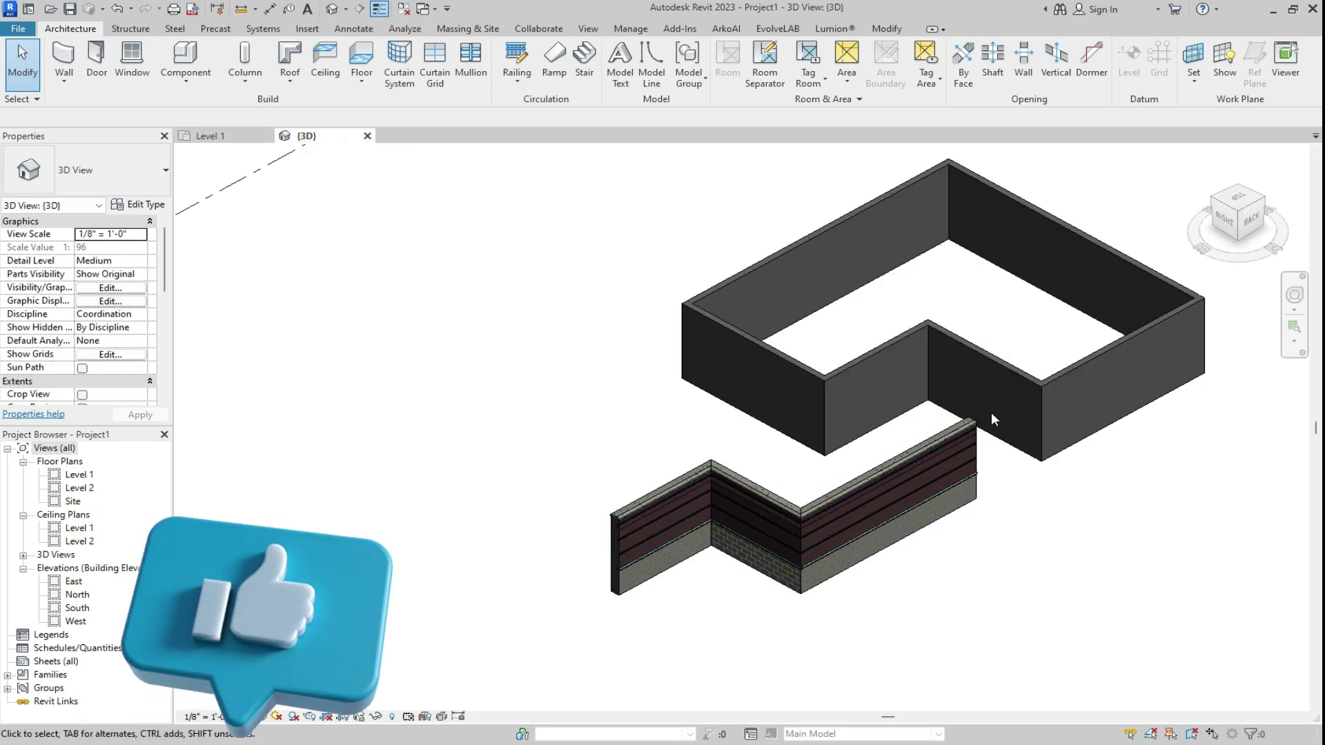
{"action": "scroll", "coordinate": [664, 482], "scroll_direction": "down", "scroll_amount": 2}
{"action": "scroll", "coordinate": [1013, 303], "scroll_direction": "up", "scroll_amount": 1}
{"action": "scroll", "coordinate": [860, 399], "scroll_direction": "up", "scroll_amount": 2}
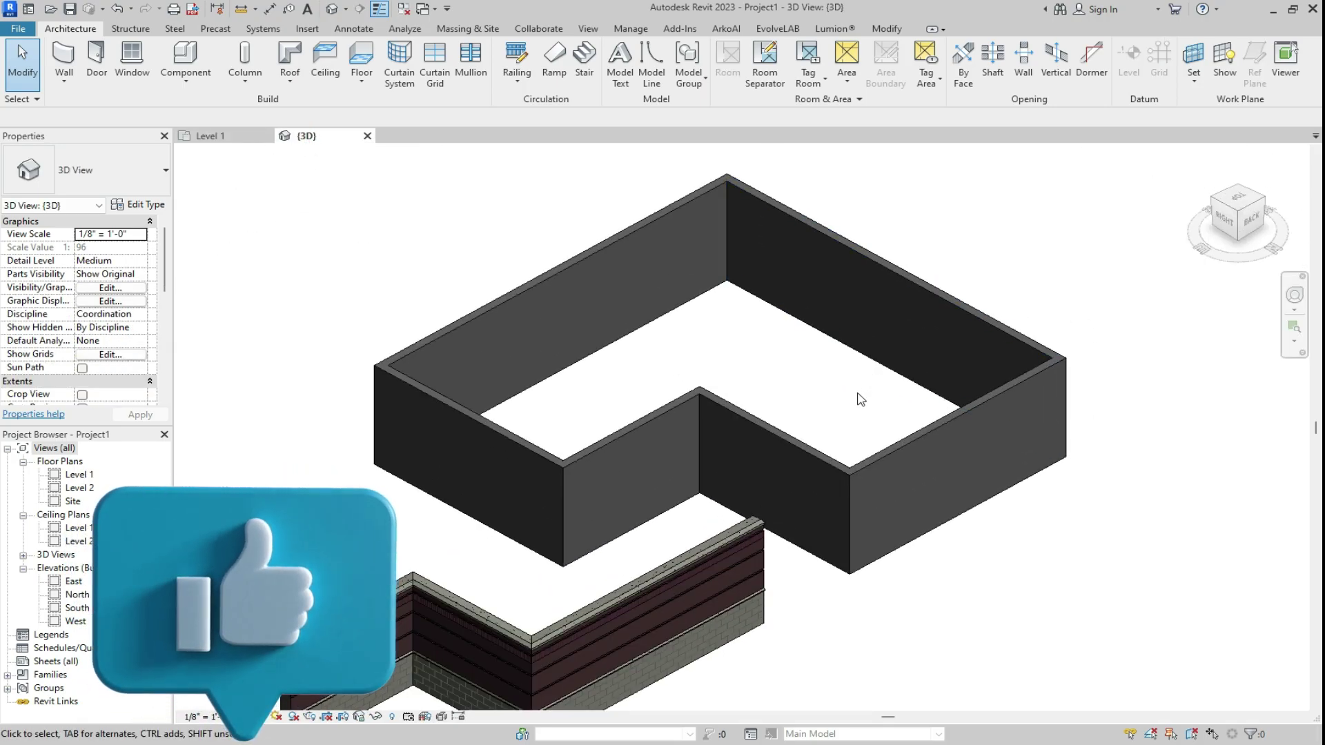
{"action": "scroll", "coordinate": [794, 448], "scroll_direction": "down", "scroll_amount": 2}
{"action": "scroll", "coordinate": [797, 447], "scroll_direction": "up", "scroll_amount": 3}
{"action": "left_click", "coordinate": [798, 453]}
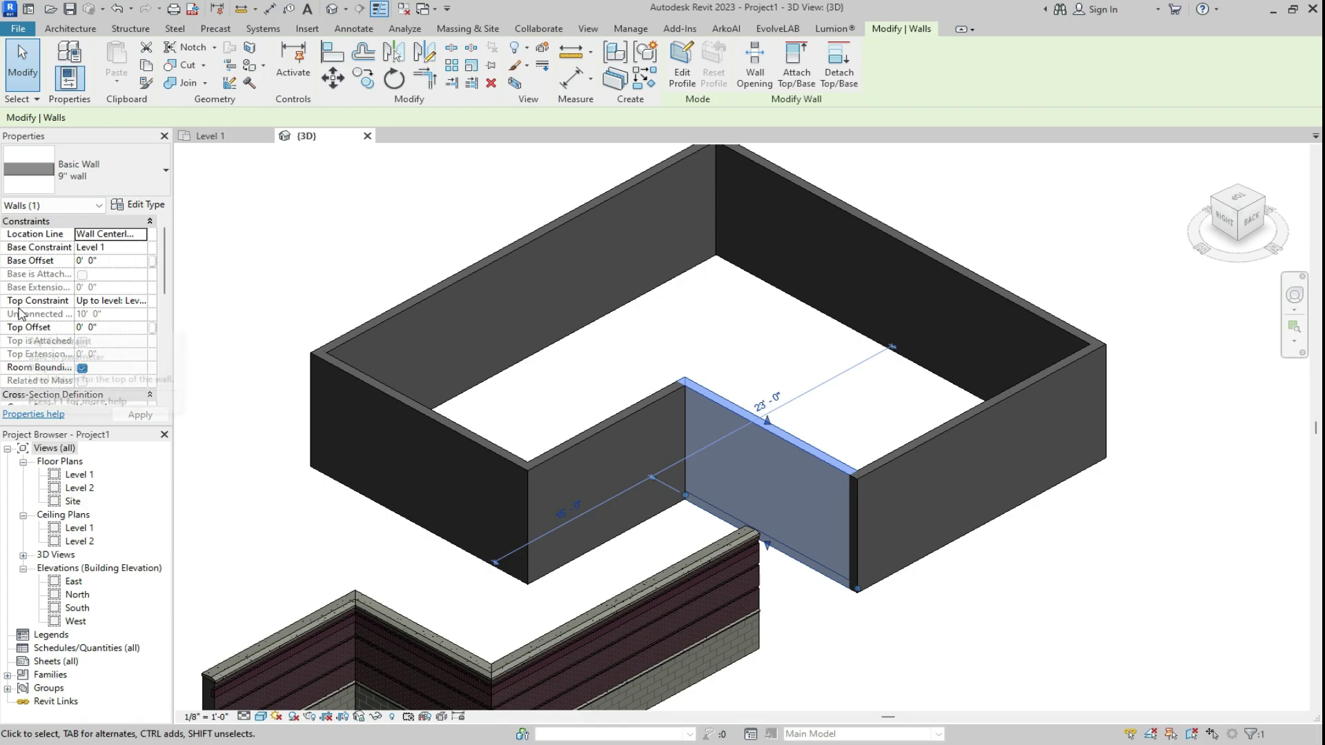
Give the notch wall an Unconnected top constraint with a 5' unconnected height.
{"action": "left_click", "coordinate": [143, 304]}
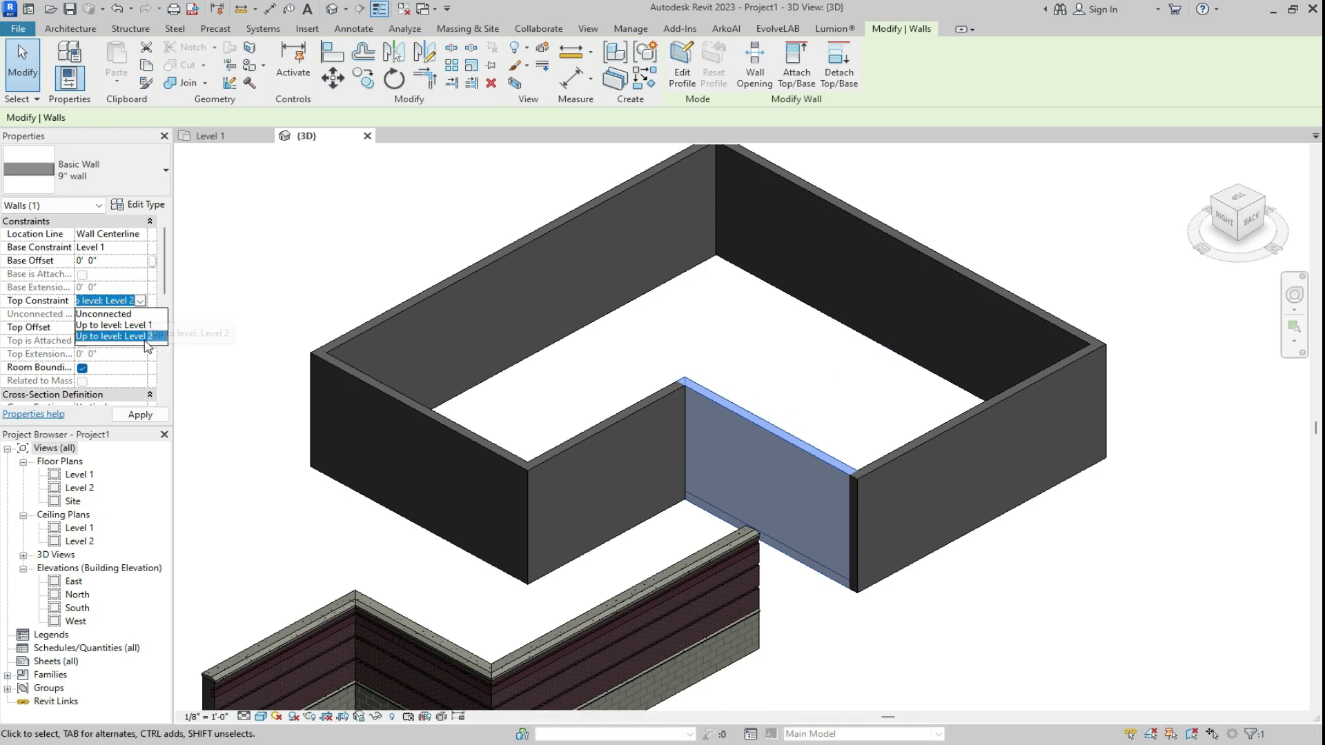
{"action": "left_click", "coordinate": [124, 314]}
{"action": "left_click", "coordinate": [119, 315]}
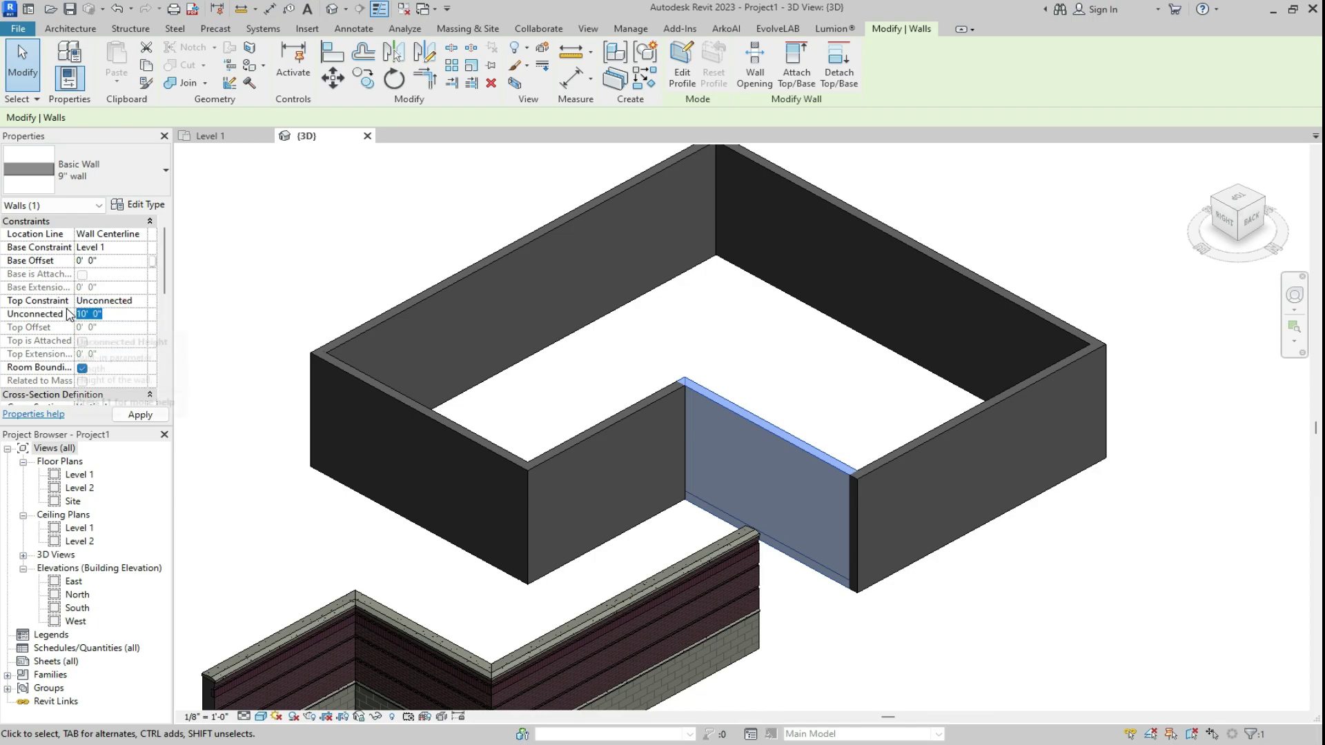
{"action": "type", "text": "5"}
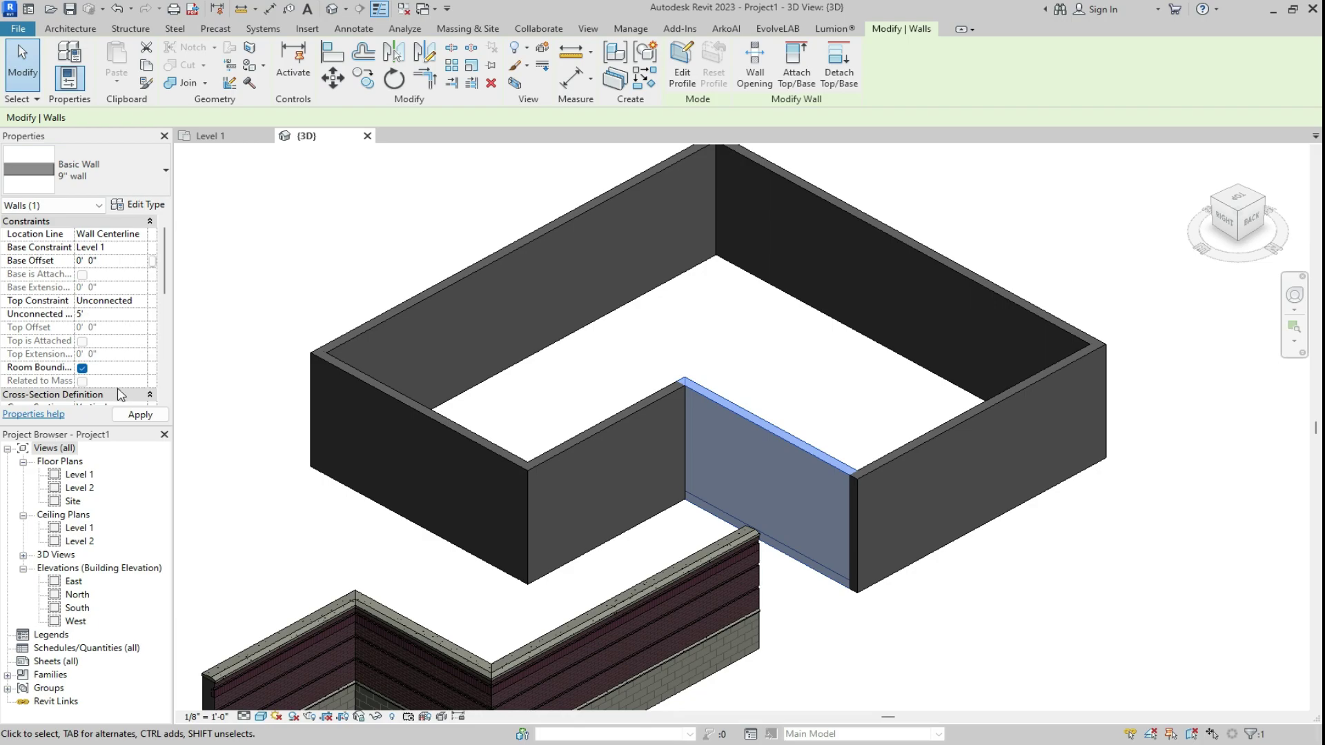
{"action": "left_click", "coordinate": [132, 417]}
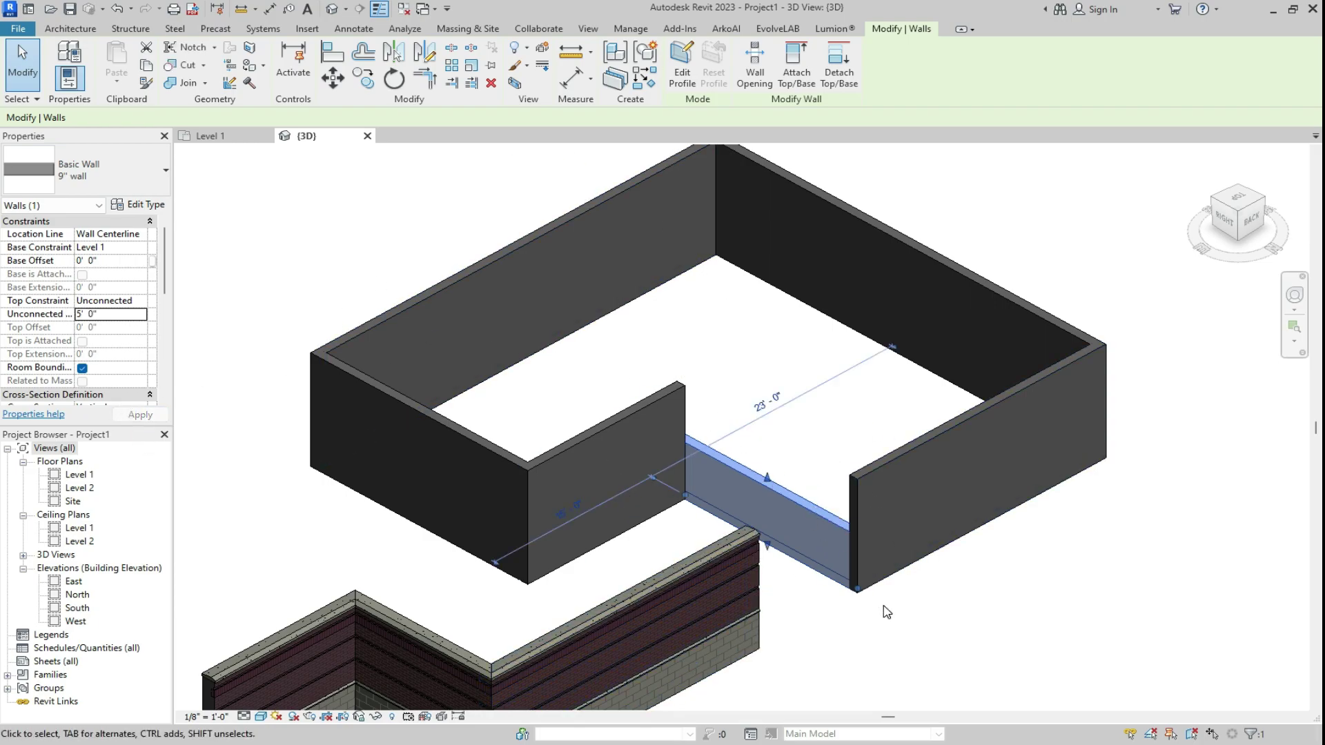
{"action": "left_click", "coordinate": [835, 624]}
{"action": "scroll", "coordinate": [794, 586], "scroll_direction": "up", "scroll_amount": 3}
{"action": "scroll", "coordinate": [681, 311], "scroll_direction": "up", "scroll_amount": 2}
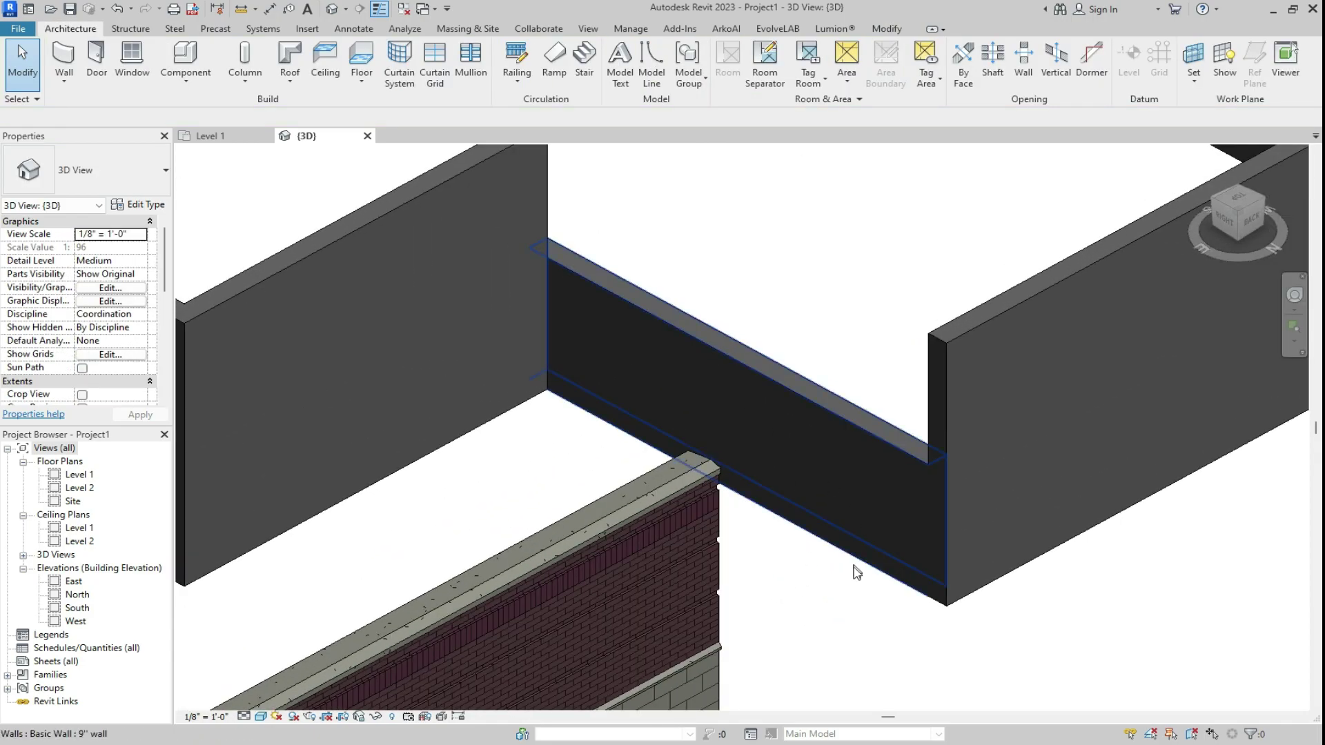
{"action": "scroll", "coordinate": [855, 489], "scroll_direction": "down", "scroll_amount": 2}
Reselect the notch wall and set its top constraint back to Up to level: Level 2.
{"action": "left_click", "coordinate": [820, 470]}
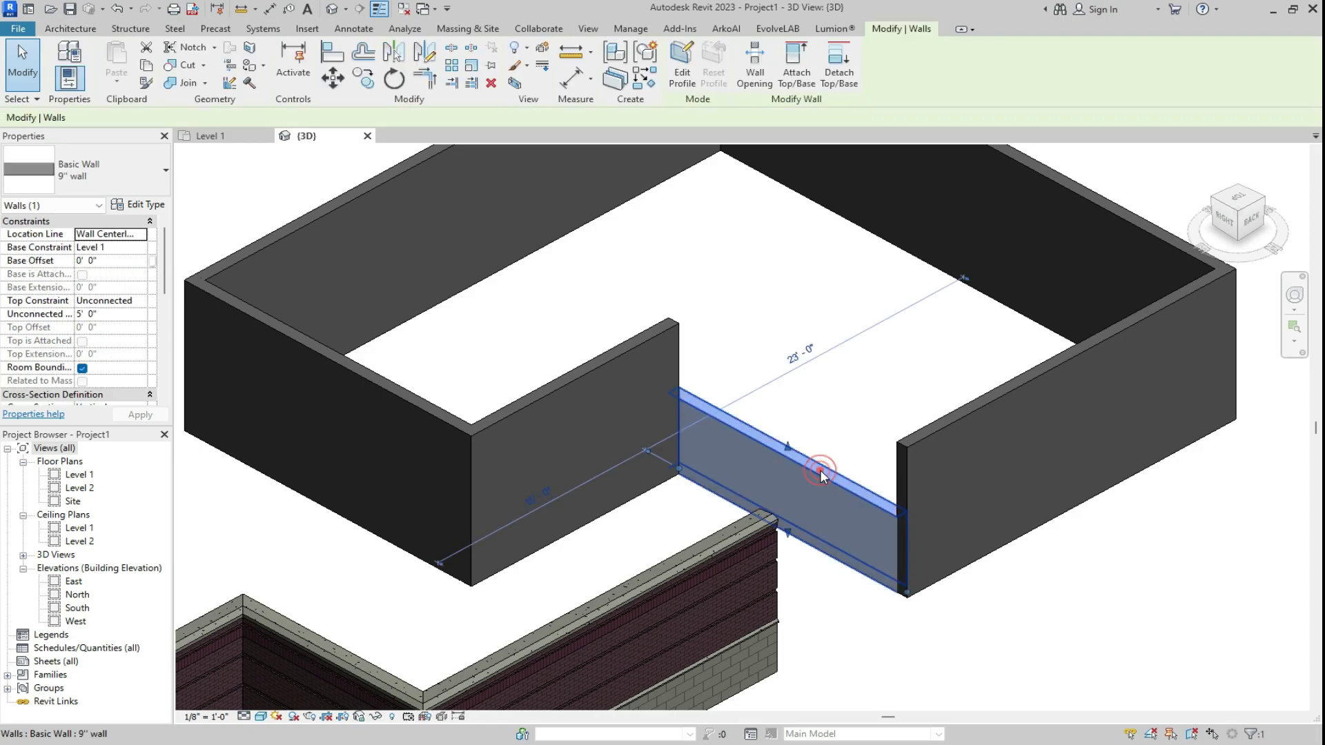
{"action": "left_click", "coordinate": [147, 301]}
{"action": "left_click", "coordinate": [127, 337]}
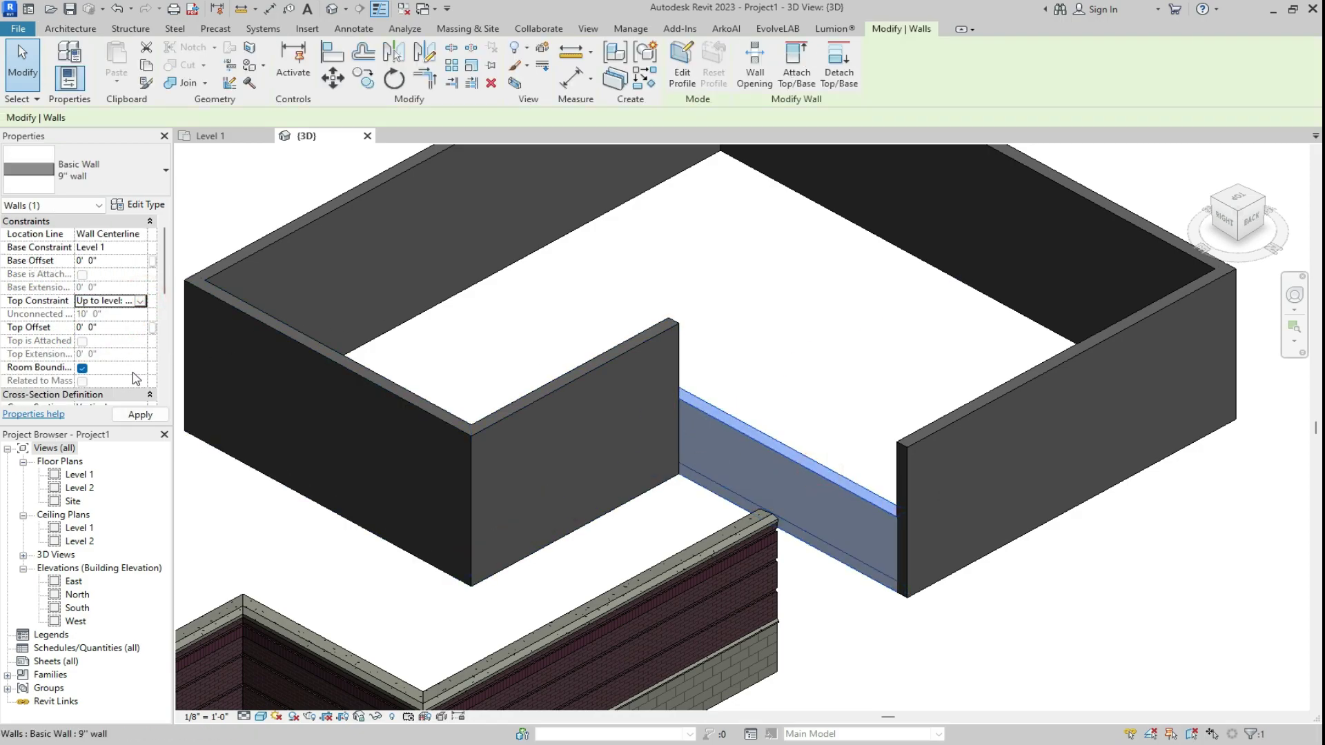
{"action": "left_click", "coordinate": [140, 415]}
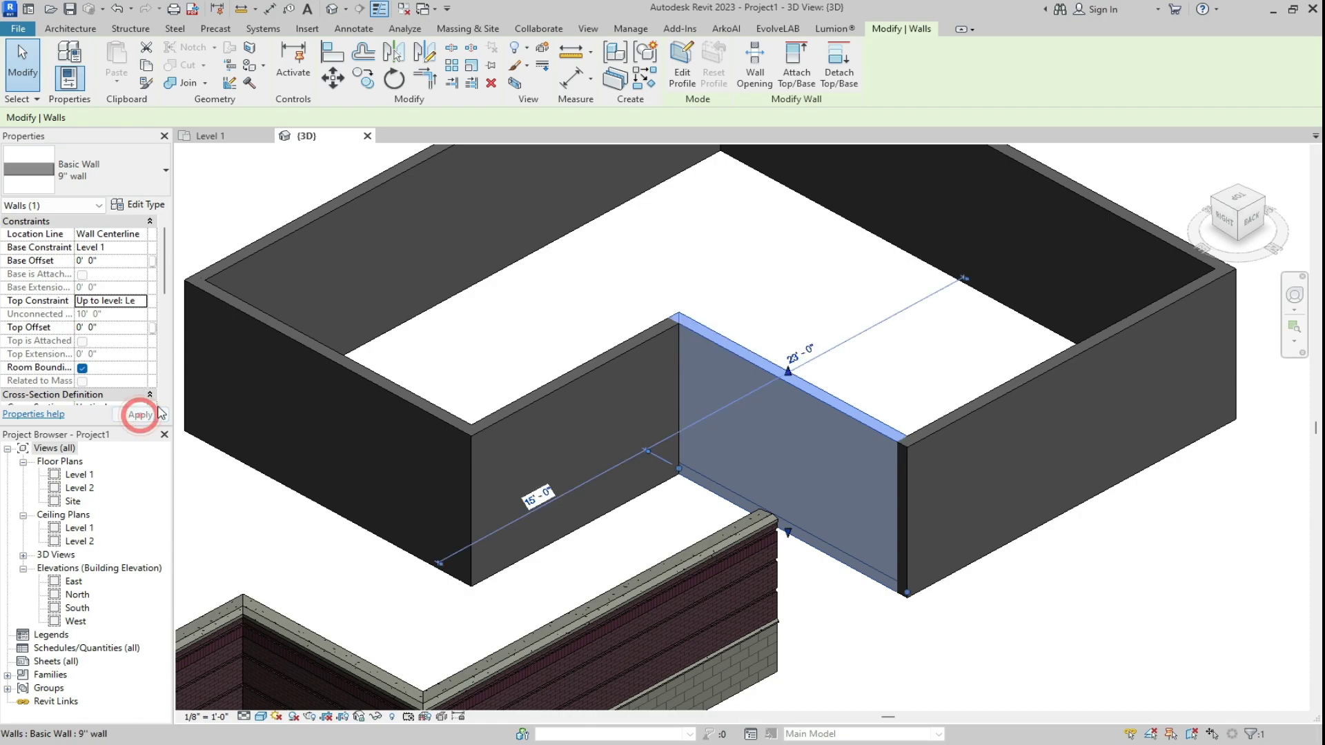
{"action": "scroll", "coordinate": [573, 473], "scroll_direction": "down", "scroll_amount": 3}
{"action": "scroll", "coordinate": [690, 538], "scroll_direction": "down", "scroll_amount": 2}
{"action": "left_click", "coordinate": [872, 633]}
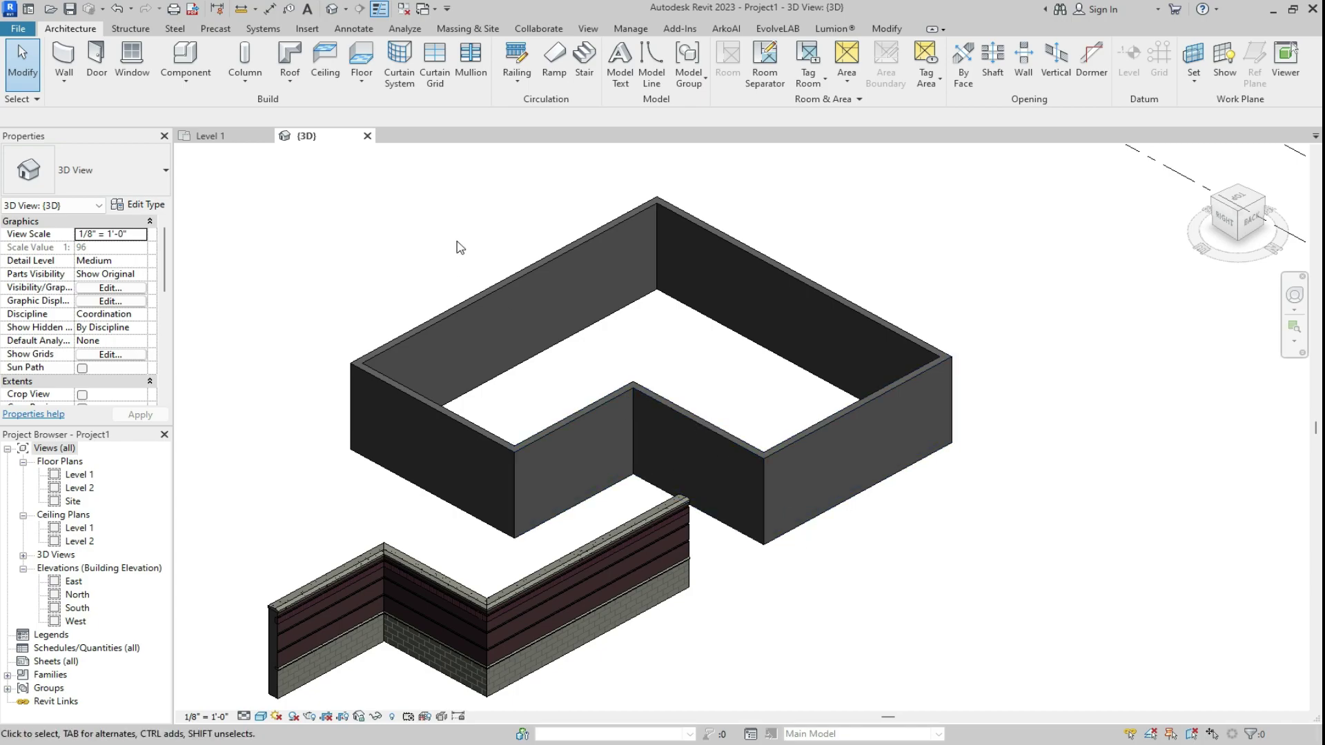
{"action": "scroll", "coordinate": [461, 205], "scroll_direction": "up", "scroll_amount": 1}
{"action": "scroll", "coordinate": [463, 205], "scroll_direction": "up", "scroll_amount": 2}
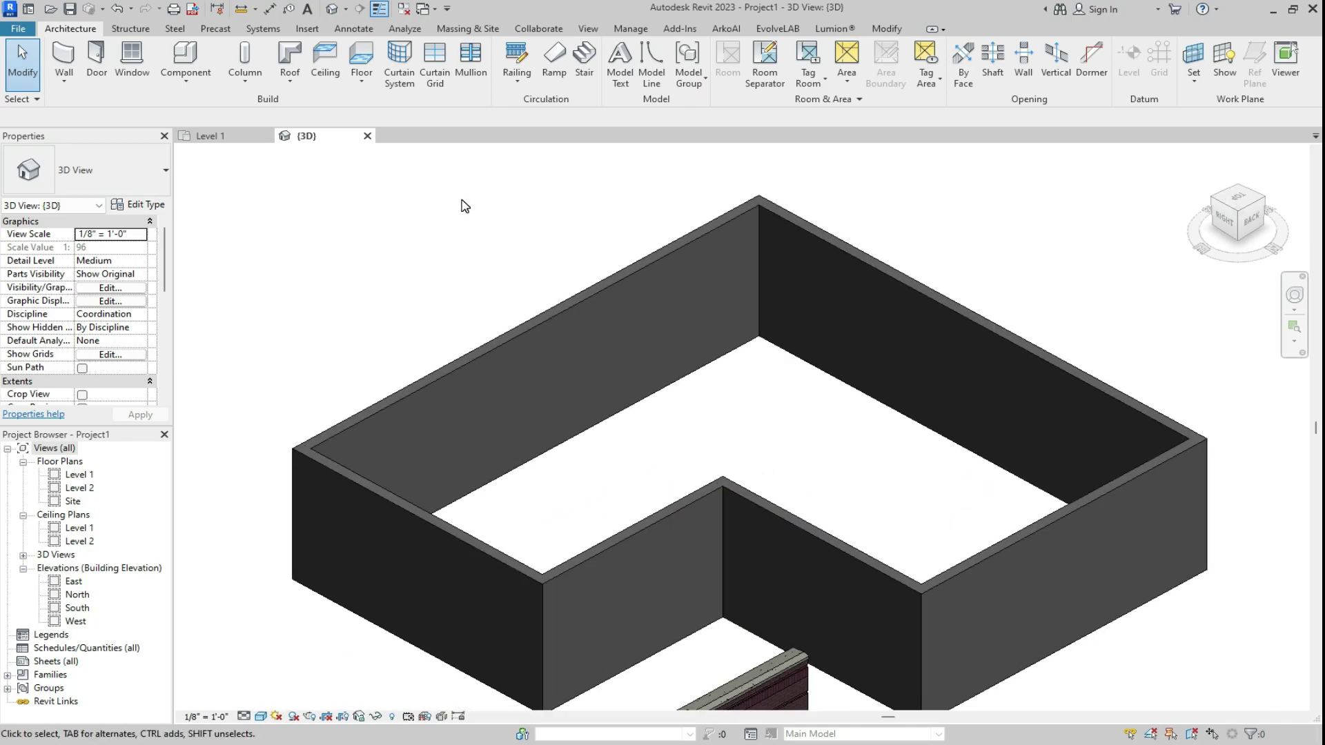